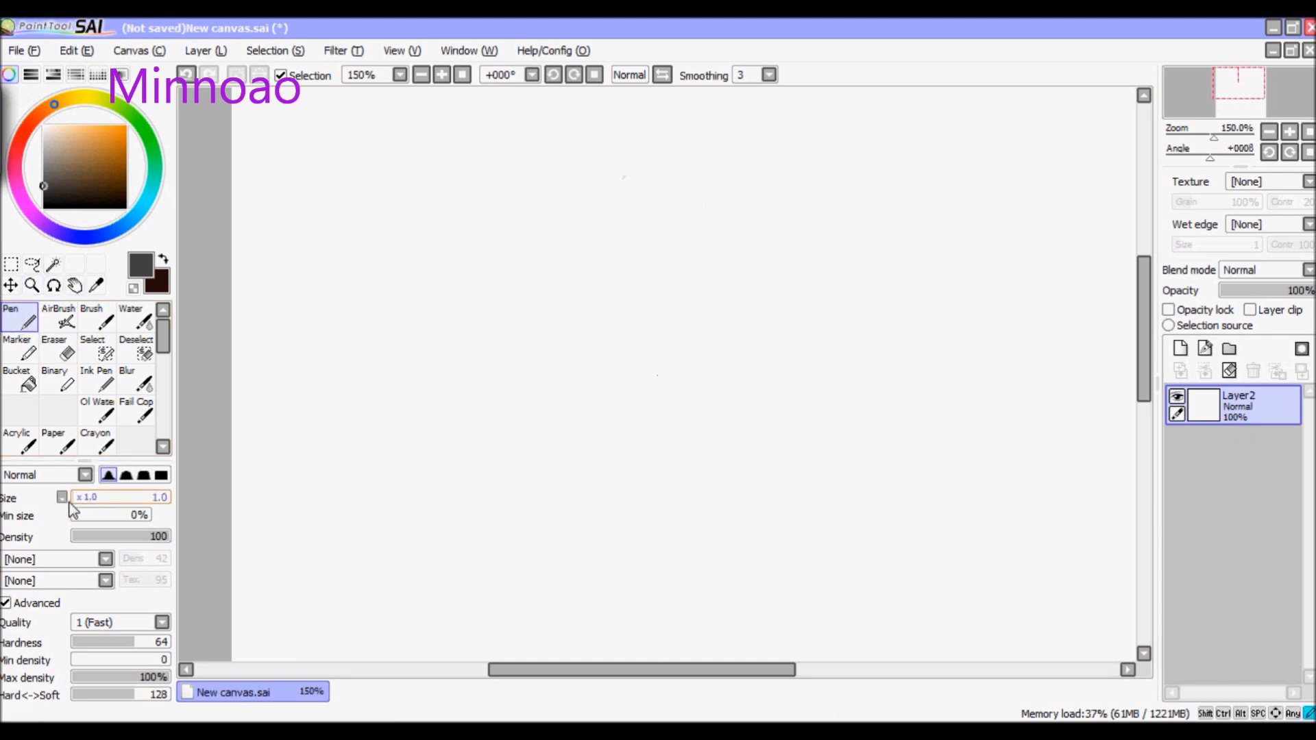
Try a test stroke with the pen at size 39, undo it and restore the pen size to 1
left_click_drag(80, 497, 109, 498)
mouse_move(610, 201)
left_mouse_down()
mouse_move(540, 508)
mouse_move(575, 508)
left_mouse_up()
key("ctrl+z")
key("ctrl+z")
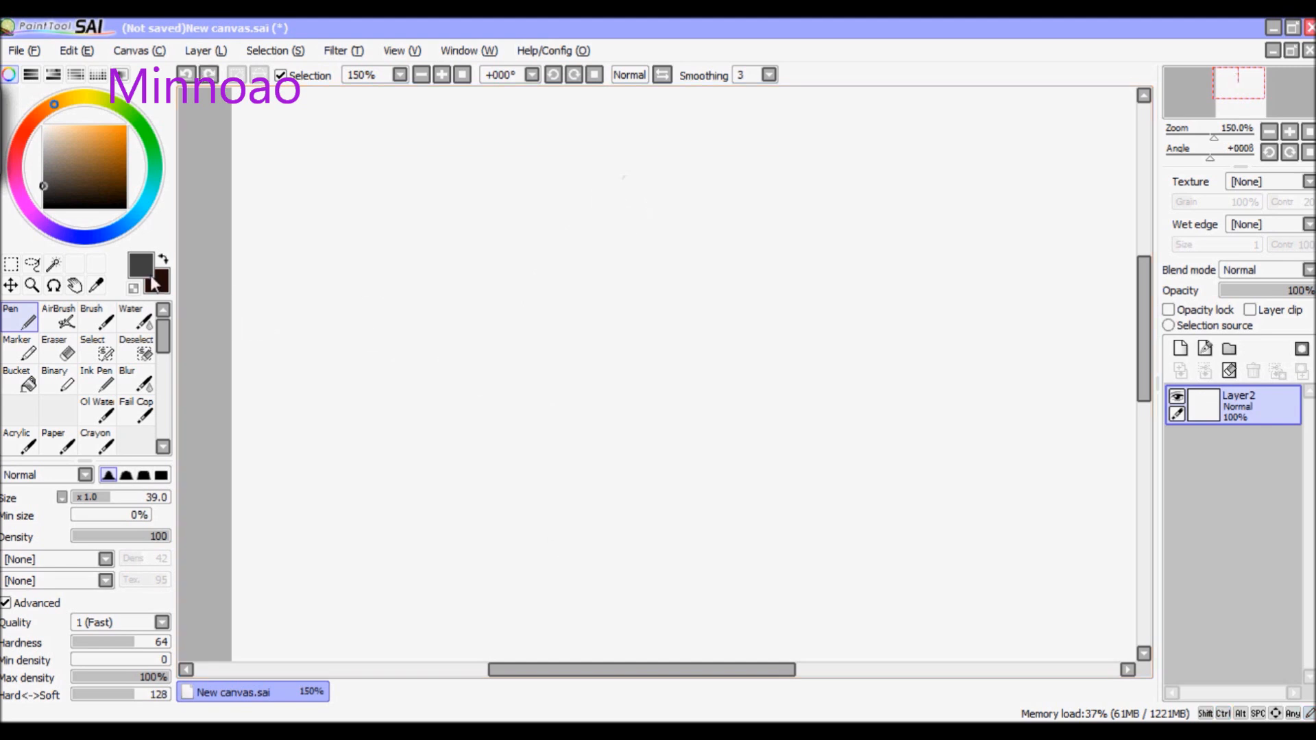
left_click_drag(101, 498, 74, 499)
Darken the gray drawing color slightly and sketch the head as an upright oval tapering to a pointed chin
mouse_move(39, 179)
left_mouse_down()
mouse_move(32, 191)
mouse_move(32, 180)
mouse_move(43, 190)
left_mouse_up()
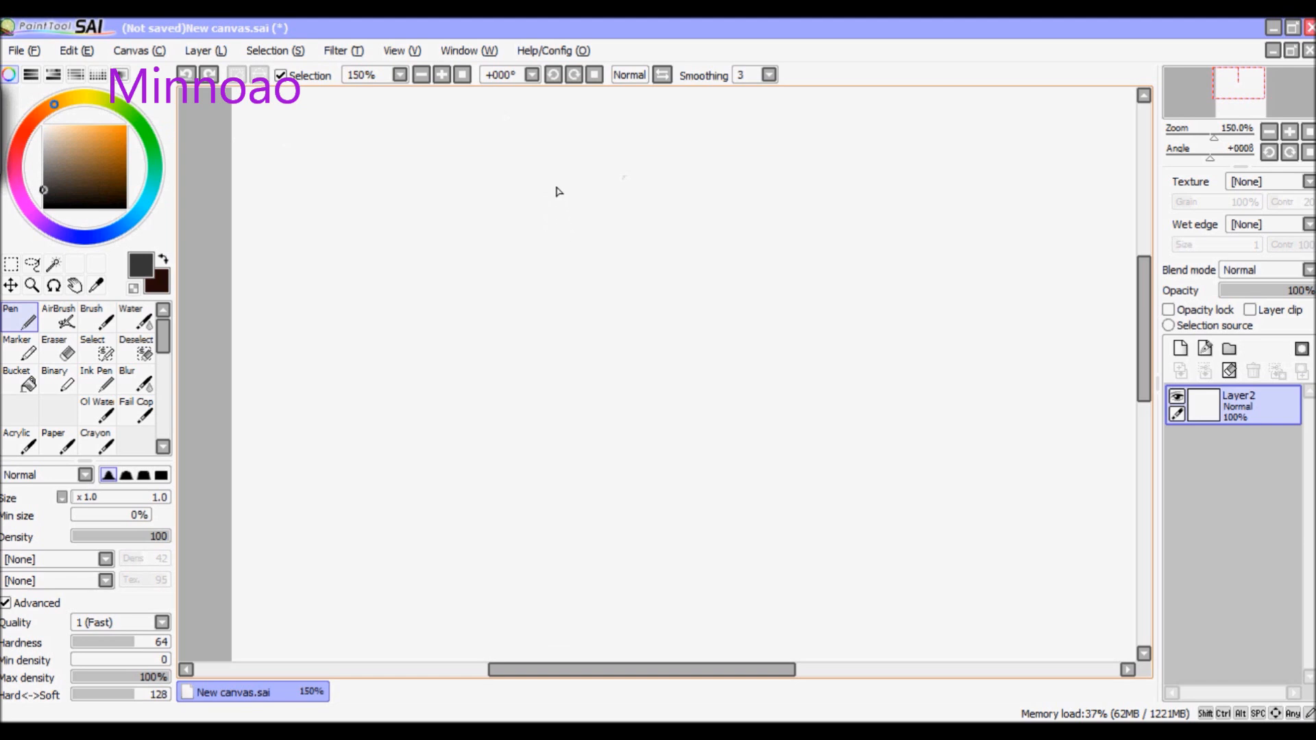
left_click_drag(536, 220, 518, 305)
mouse_move(524, 247)
left_mouse_down()
mouse_move(584, 180)
mouse_move(675, 198)
mouse_move(716, 336)
left_mouse_up()
mouse_move(516, 312)
left_mouse_down()
mouse_move(550, 430)
mouse_move(627, 471)
left_mouse_up()
mouse_move(688, 434)
left_mouse_down()
mouse_move(640, 473)
mouse_move(708, 412)
left_mouse_up()
left_click_drag(717, 317, 712, 391)
mouse_move(720, 324)
left_mouse_down()
mouse_move(691, 429)
mouse_move(667, 458)
mouse_move(688, 430)
left_mouse_up()
left_click_drag(621, 473, 674, 447)
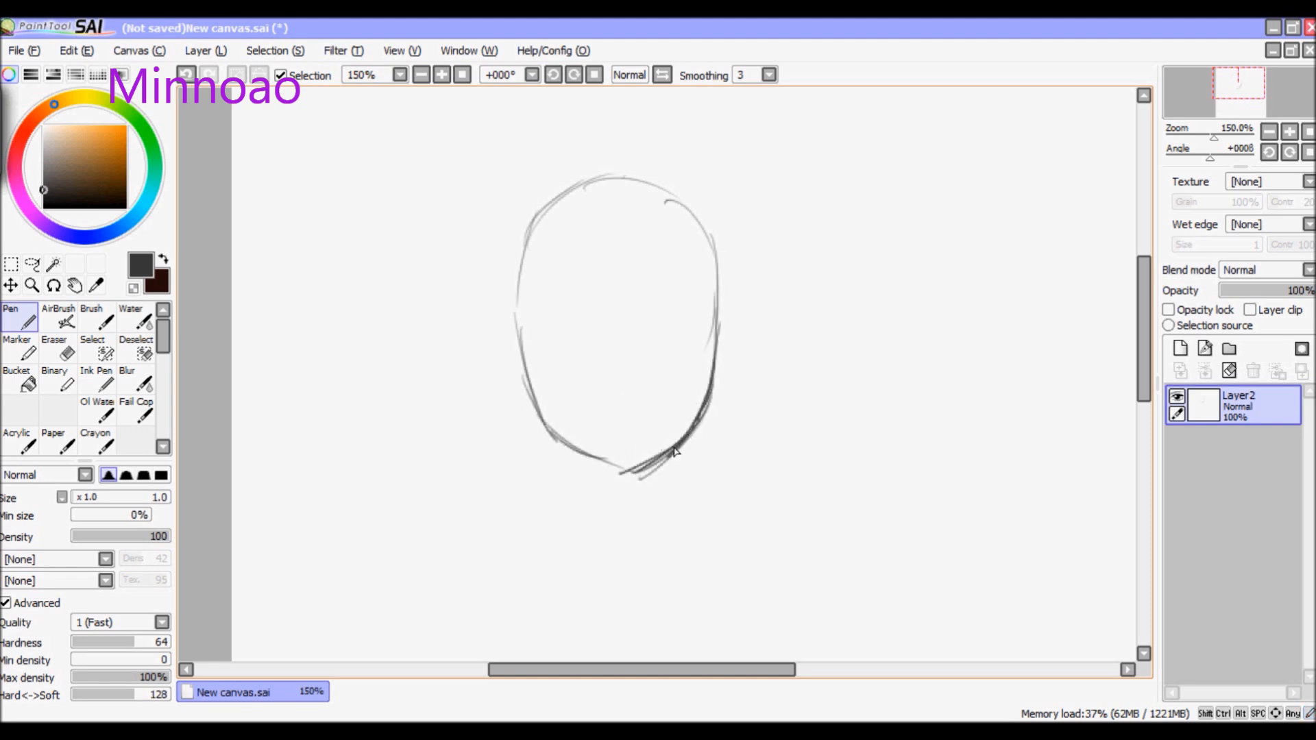
left_click_drag(531, 375, 556, 431)
mouse_move(553, 428)
left_mouse_down()
mouse_move(627, 472)
mouse_move(674, 439)
left_mouse_up()
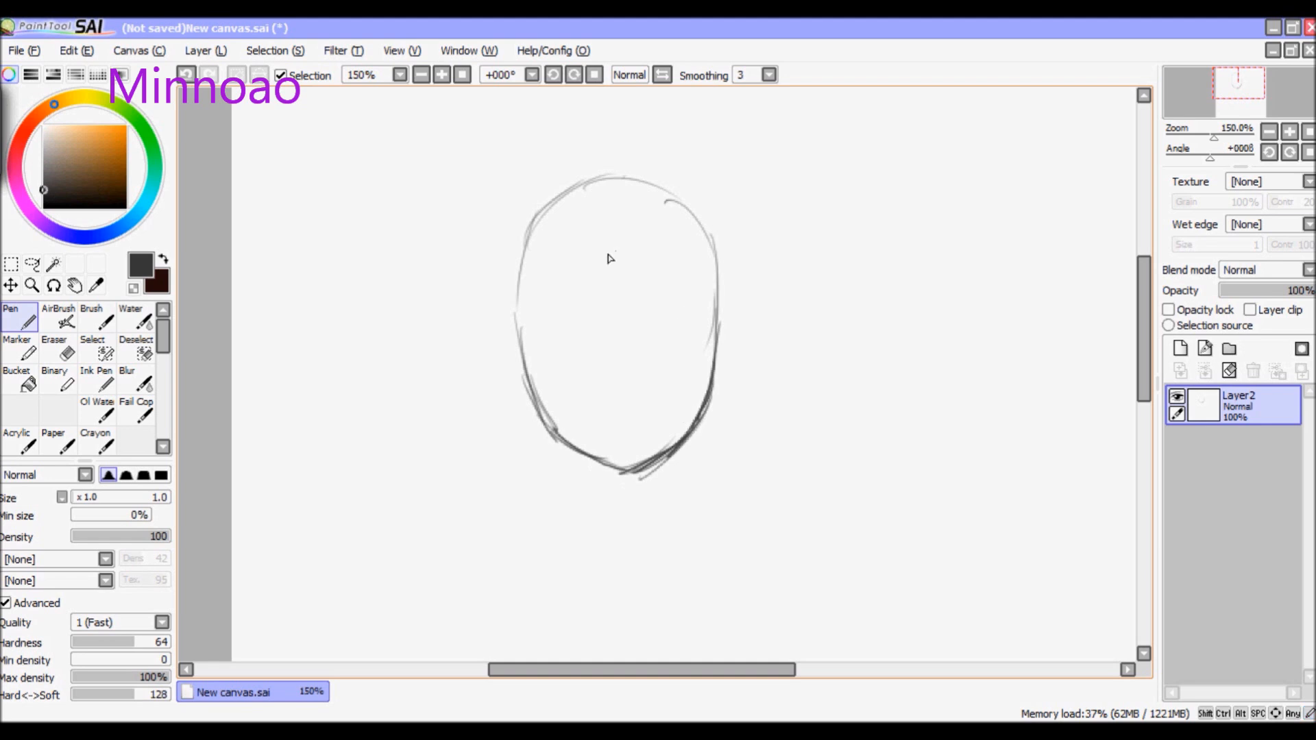
Sketch pointed bangs falling across the forehead inside the head outline
left_click_drag(557, 241, 602, 371)
left_click_drag(591, 284, 604, 371)
left_click_drag(612, 325, 648, 372)
mouse_move(647, 372)
left_mouse_down()
mouse_move(678, 278)
mouse_move(674, 377)
left_mouse_up()
left_click_drag(673, 377, 700, 341)
left_click_drag(713, 274, 673, 393)
left_click_drag(551, 252, 542, 370)
Sketch the side locks and the outer contour of the hair around both sides of the head
left_click_drag(500, 251, 517, 347)
left_click_drag(518, 322, 562, 404)
left_click_drag(507, 346, 577, 417)
left_click_drag(561, 163, 475, 329)
left_click_drag(504, 226, 521, 428)
mouse_move(589, 148)
left_mouse_down()
mouse_move(709, 167)
mouse_move(751, 267)
left_mouse_up()
left_click_drag(691, 196, 777, 470)
Sketch flared hair tips beside the neck and reinforce the hair contour on the right side of the drawing
left_click_drag(531, 411, 506, 518)
left_click_drag(556, 449, 536, 526)
mouse_move(744, 329)
left_mouse_down()
mouse_move(749, 435)
mouse_move(803, 492)
left_mouse_up()
mouse_move(730, 450)
left_mouse_down()
mouse_move(788, 492)
mouse_move(740, 507)
left_mouse_up()
left_click_drag(699, 452, 731, 502)
mouse_move(663, 155)
left_mouse_down()
mouse_move(758, 341)
mouse_move(769, 385)
left_mouse_up()
left_click_drag(766, 301, 761, 479)
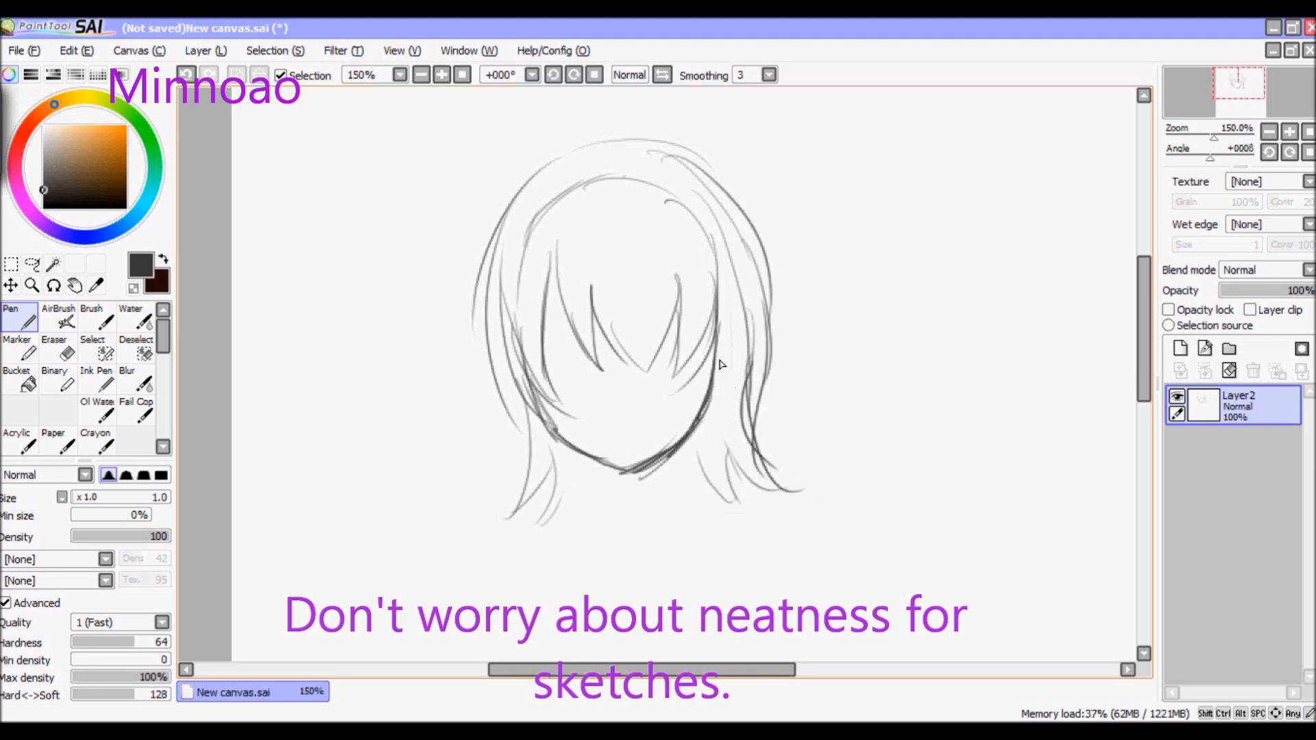
Add inner strands to the bangs and a stray curved strand rising from the top of the head
mouse_move(559, 179)
left_mouse_down()
mouse_move(522, 418)
mouse_move(532, 401)
left_mouse_up()
mouse_move(613, 194)
left_mouse_down()
mouse_move(636, 336)
mouse_move(665, 384)
left_mouse_up()
left_click_drag(668, 195, 680, 343)
mouse_move(626, 164)
left_mouse_down()
mouse_move(657, 167)
mouse_move(606, 113)
left_mouse_up()
Sketch the neck, the sloping shoulder lines and the two collarbones below the head
left_click_drag(607, 468, 601, 533)
mouse_move(671, 451)
left_mouse_down()
mouse_move(692, 534)
mouse_move(677, 490)
mouse_move(678, 508)
left_mouse_up()
left_click_drag(594, 460, 595, 533)
mouse_move(601, 506)
left_mouse_down()
mouse_move(597, 534)
mouse_move(526, 552)
left_mouse_up()
left_click_drag(692, 519, 728, 531)
left_click_drag(694, 520, 761, 536)
left_click_drag(599, 523, 499, 551)
left_click_drag(595, 460, 601, 538)
mouse_move(668, 579)
left_mouse_down()
mouse_move(712, 552)
mouse_move(666, 580)
left_mouse_up()
left_click_drag(580, 570, 520, 584)
Add hair strands on both sides of the neck and along the right edge of the face
left_click_drag(695, 456, 713, 526)
left_click_drag(553, 454, 542, 528)
left_click_drag(544, 522, 582, 484)
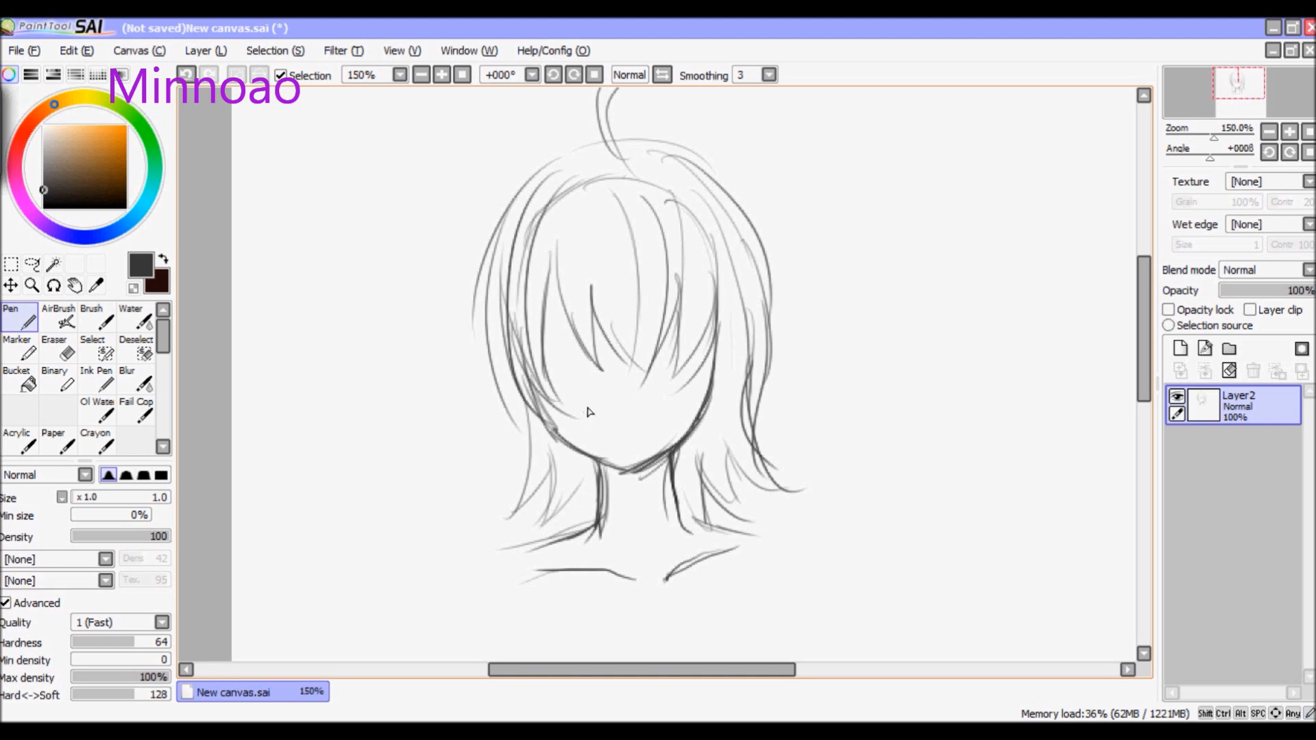
left_click_drag(707, 352, 706, 441)
left_click_drag(737, 358, 710, 431)
left_click_drag(736, 306, 717, 424)
Sketch two large round eyes with upper lids and arched eyebrows
mouse_move(538, 374)
left_mouse_down()
mouse_move(597, 370)
mouse_move(553, 392)
mouse_move(591, 396)
mouse_move(573, 402)
left_mouse_up()
mouse_move(689, 351)
left_mouse_down()
mouse_move(659, 369)
mouse_move(703, 353)
mouse_move(714, 375)
mouse_move(673, 390)
mouse_move(689, 404)
mouse_move(706, 358)
mouse_move(664, 376)
mouse_move(711, 386)
mouse_move(713, 364)
left_mouse_up()
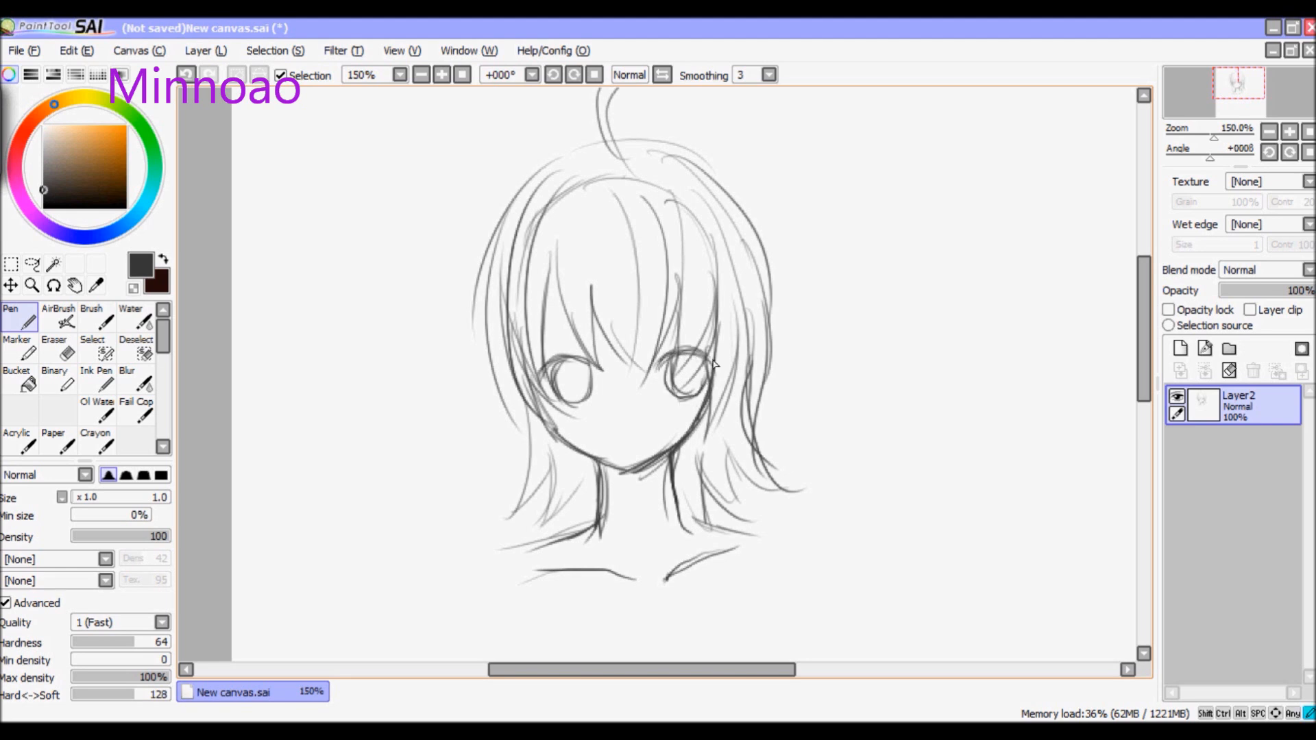
left_click_drag(584, 351, 515, 344)
left_click_drag(642, 306, 727, 293)
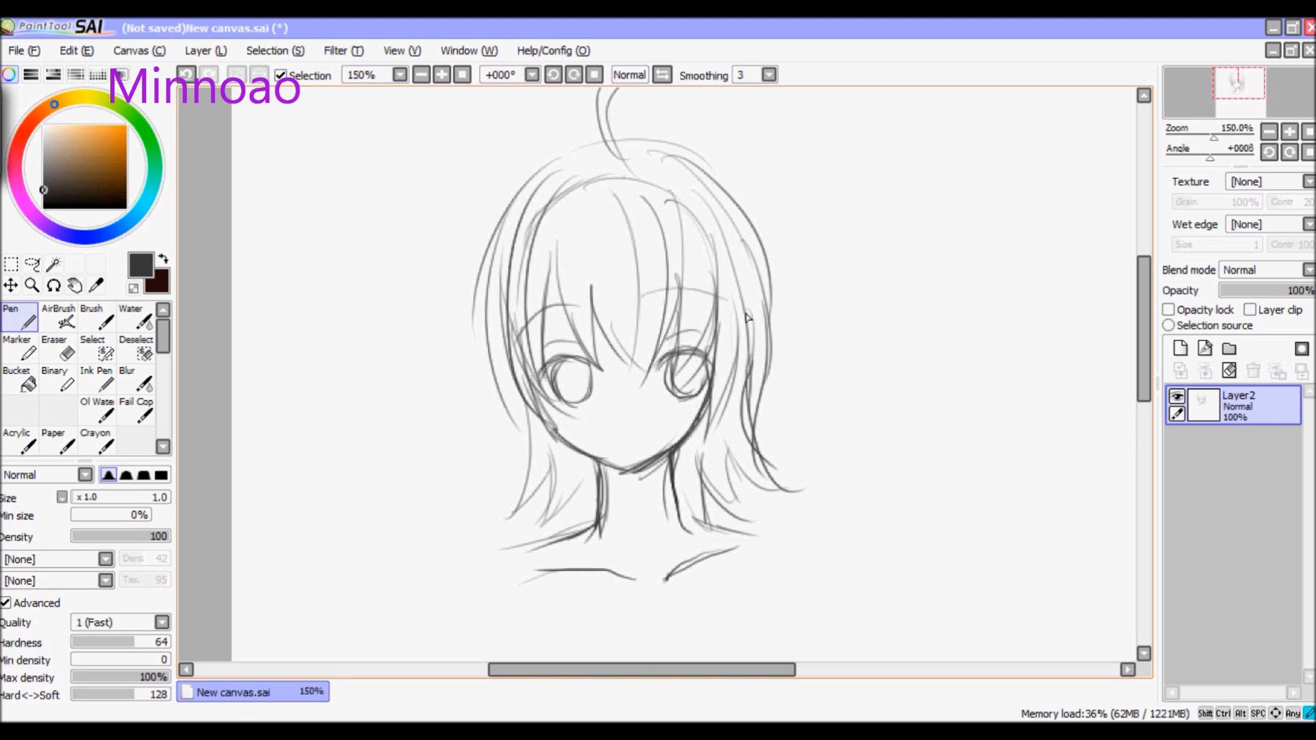
Sketch a small nose, a slight smile and short blush marks on the cheeks
mouse_move(623, 417)
left_mouse_down()
mouse_move(634, 415)
mouse_move(621, 440)
mouse_move(696, 410)
left_mouse_up()
left_click_drag(555, 432, 565, 422)
left_click_drag(1146, 325, 1146, 316)
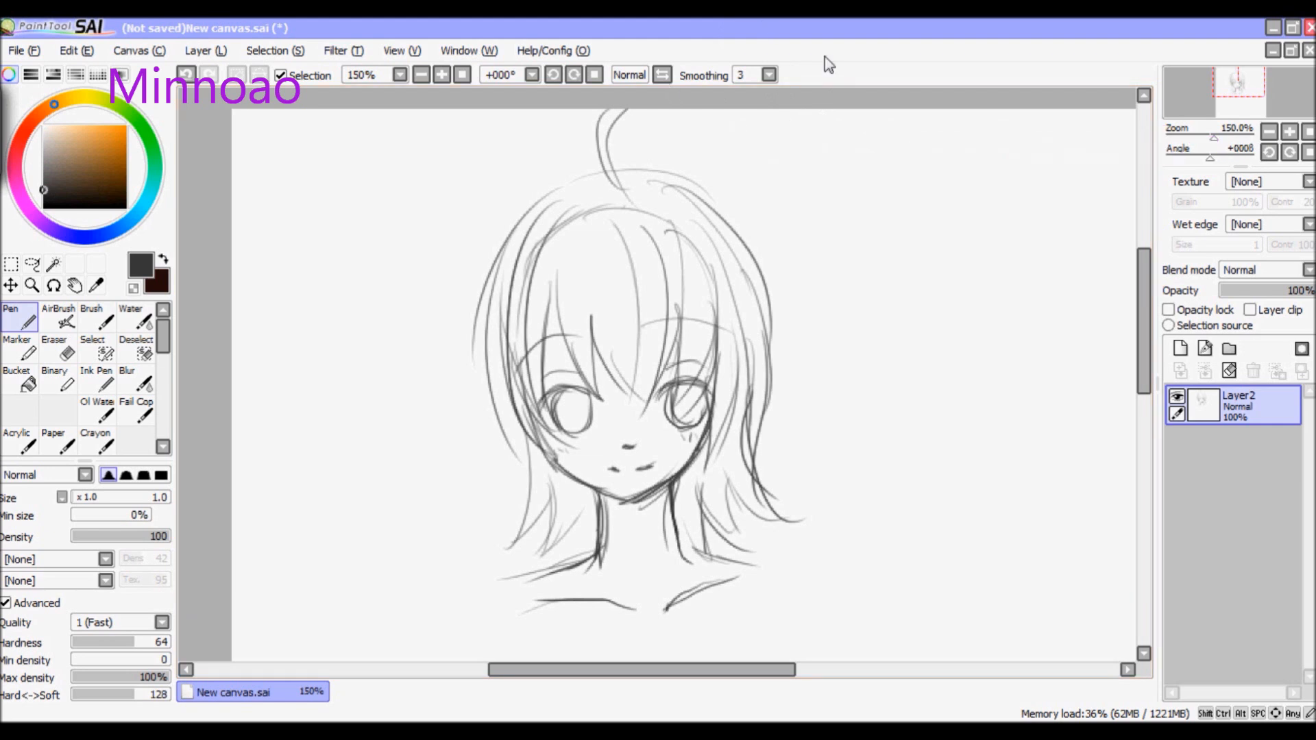
Set the stroke smoothing to 0, try wavy and zigzag test strokes beside the sketch and undo them
left_click(769, 75)
left_click(749, 95)
mouse_move(918, 190)
left_mouse_down()
mouse_move(879, 353)
mouse_move(883, 480)
left_mouse_up()
mouse_move(922, 217)
left_mouse_down()
mouse_move(949, 336)
mouse_move(945, 469)
left_mouse_up()
mouse_move(951, 280)
left_mouse_down()
mouse_move(983, 274)
mouse_move(994, 452)
left_mouse_up()
mouse_move(950, 234)
left_mouse_down()
mouse_move(957, 420)
mouse_move(1028, 421)
left_mouse_up()
left_click_drag(946, 290, 986, 449)
key("ctrl+z")
key("ctrl+z")
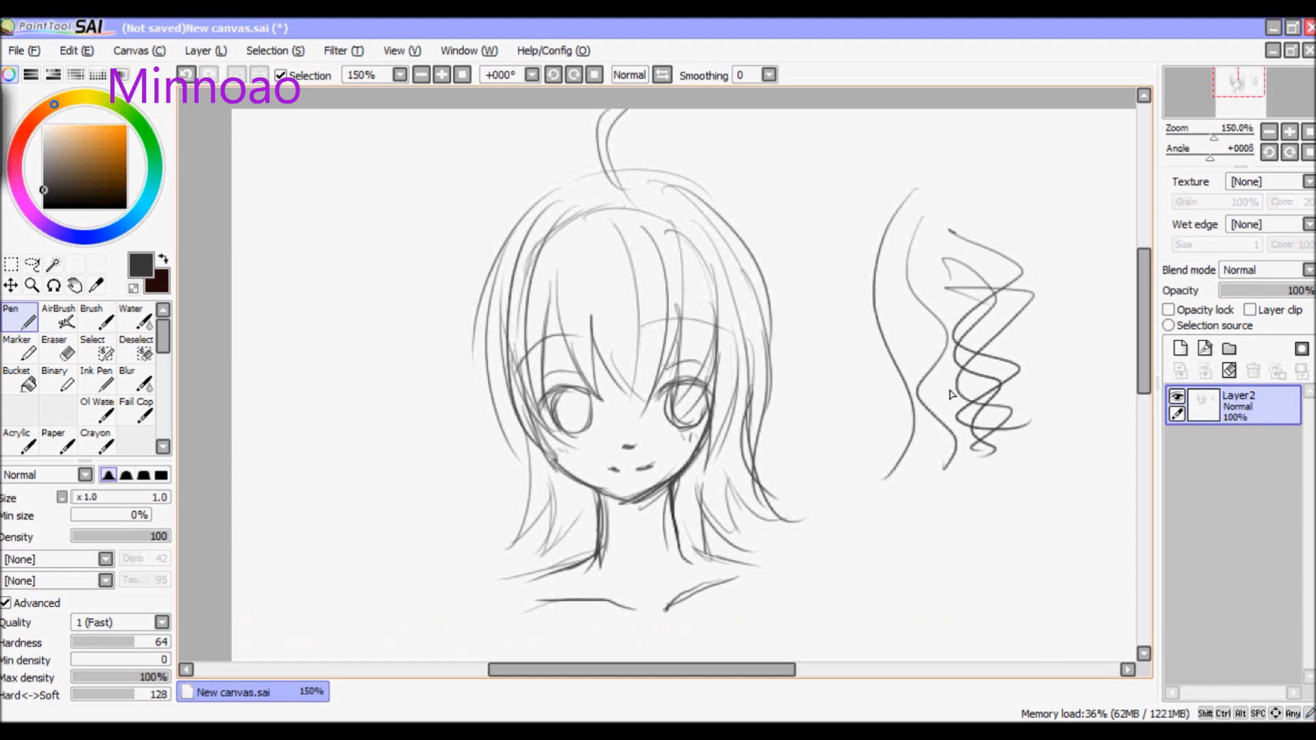
key("ctrl+z")
key("ctrl+z")
key("ctrl+z")
Set the stroke smoothing to 3, try curved hair-like test strokes beside the sketch and undo them
left_click(769, 74)
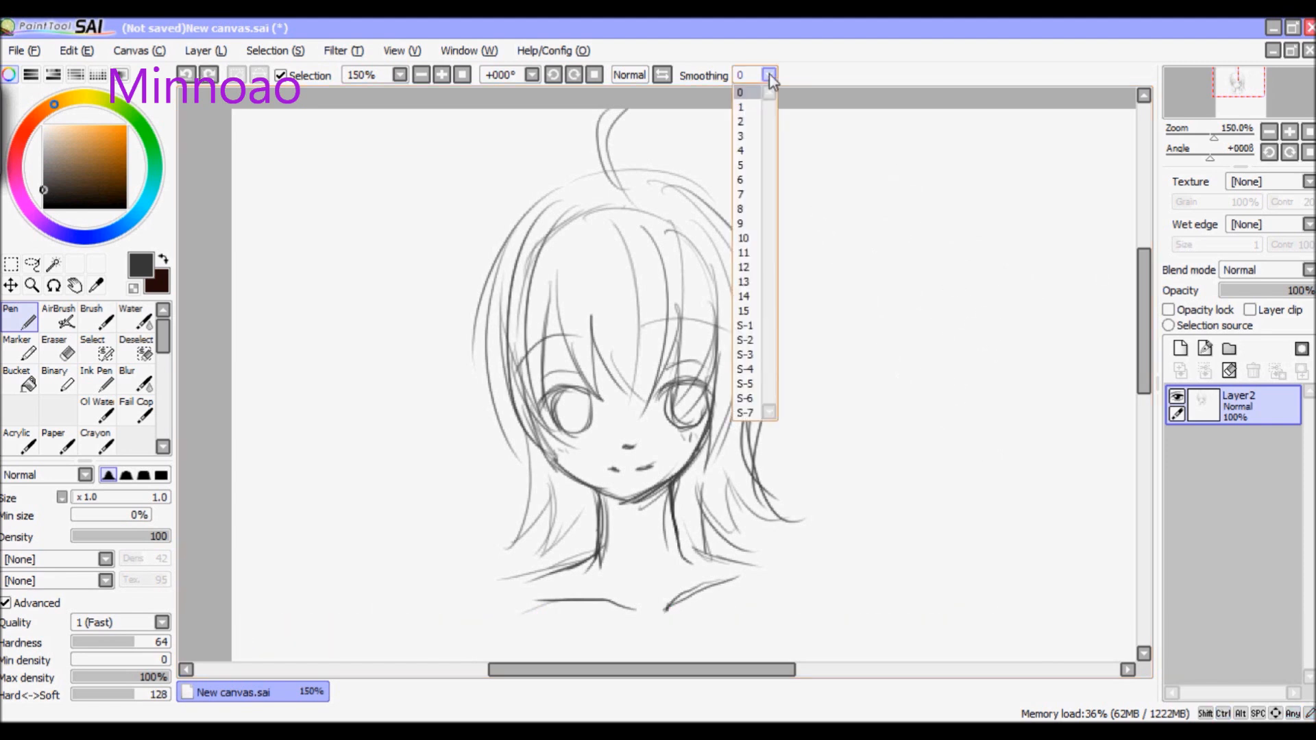
left_click(742, 136)
mouse_move(884, 205)
left_mouse_down()
mouse_move(857, 322)
mouse_move(872, 385)
left_mouse_up()
left_click_drag(915, 241, 892, 424)
left_click_drag(902, 318, 886, 472)
left_click_drag(887, 470, 953, 305)
left_click_drag(952, 251, 888, 470)
mouse_move(959, 349)
left_mouse_down()
mouse_move(953, 420)
mouse_move(909, 488)
left_mouse_up()
left_click_drag(909, 486, 1011, 309)
left_click_drag(1016, 258, 968, 473)
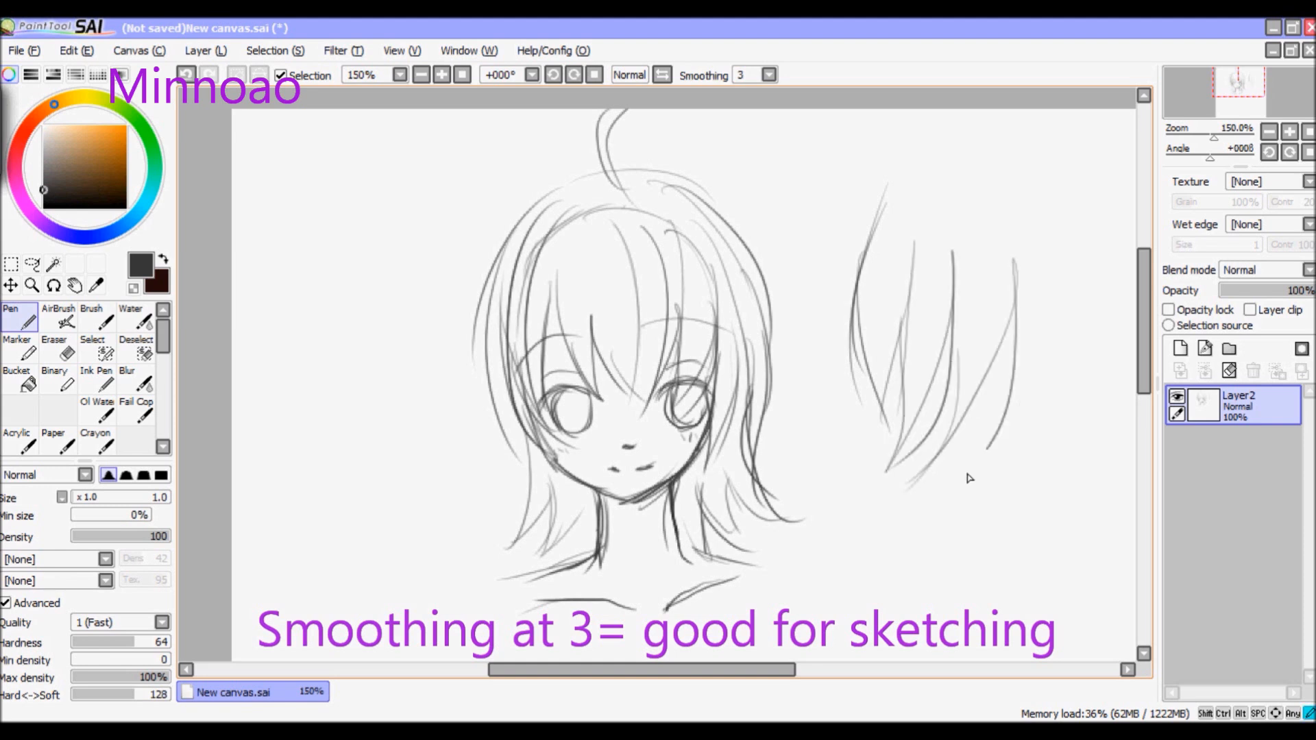
key("ctrl+z")
key("ctrl+z")
key("ctrl+z")
key("ctrl+z")
key("ctrl+z")
key("ctrl+z")
key("ctrl+z")
key("ctrl+z")
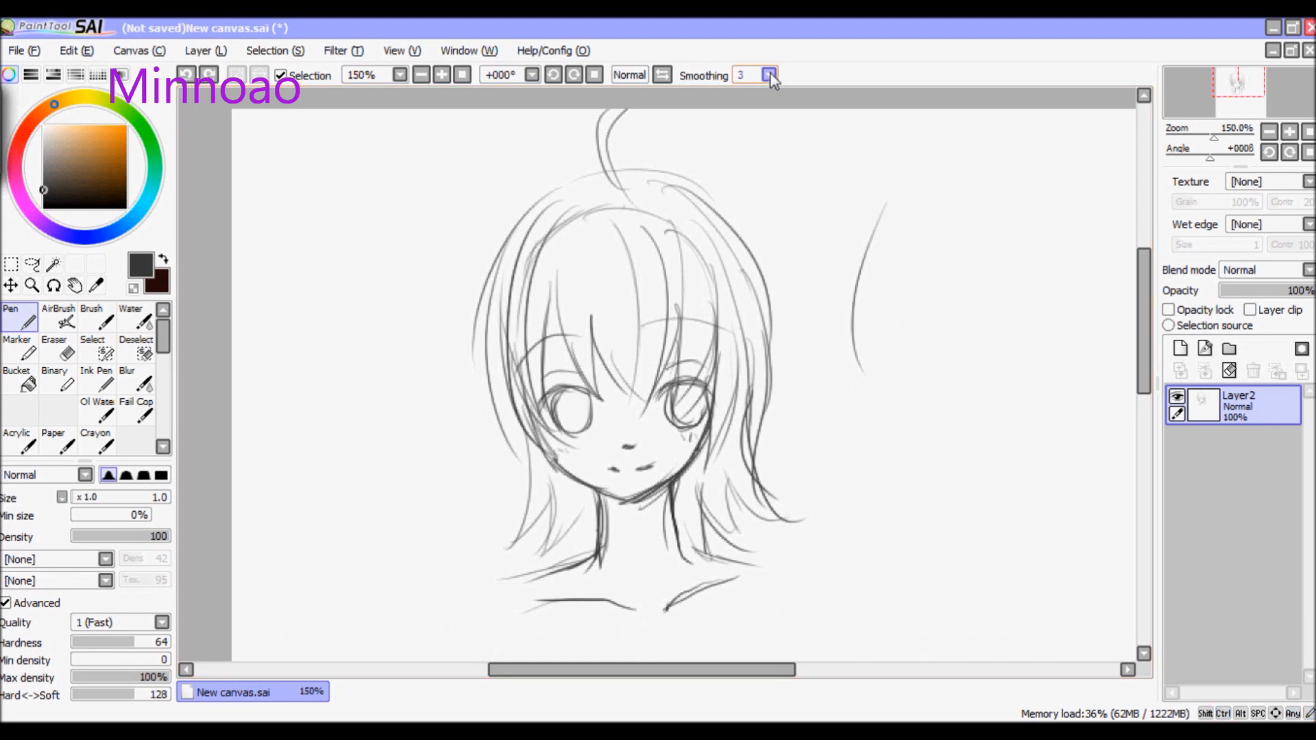
Set the stroke smoothing to 13, try several test strokes beside the sketch and undo them
left_click(769, 75)
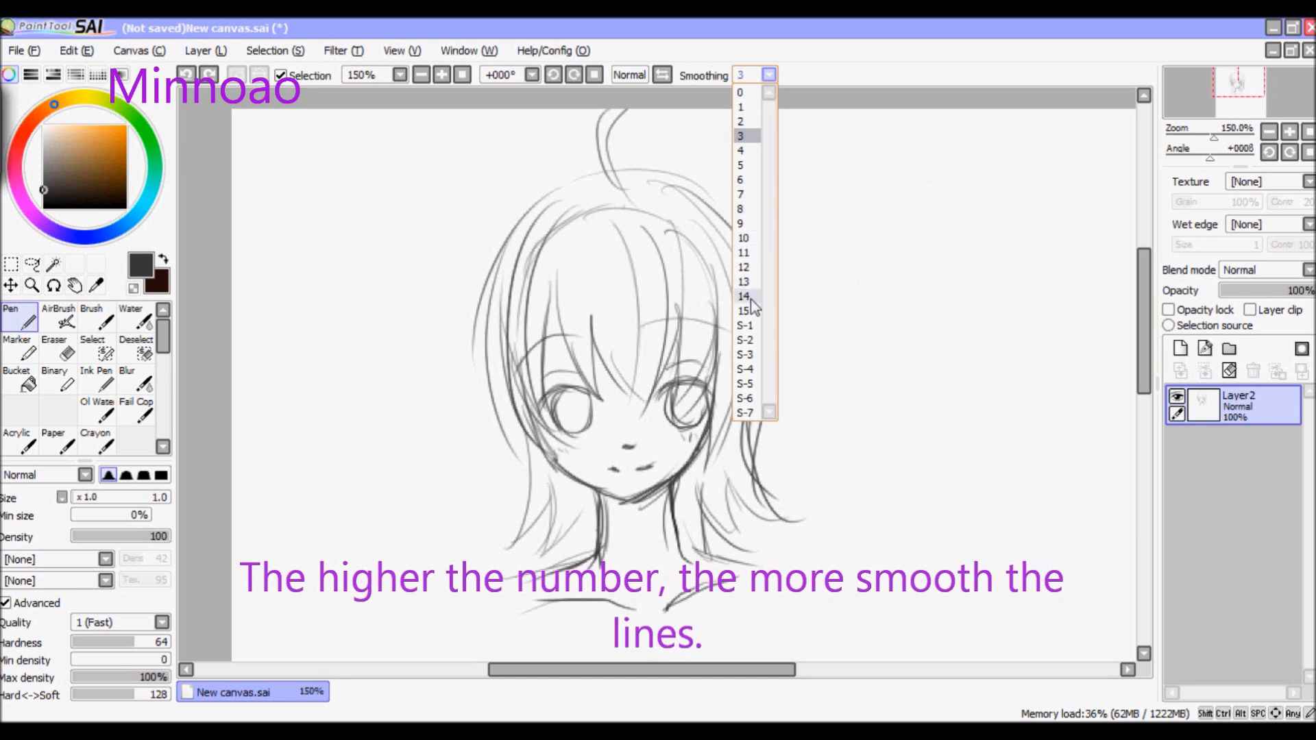
left_click(747, 281)
left_click_drag(900, 186, 879, 485)
left_click_drag(936, 210, 938, 480)
key("ctrl+z")
key("ctrl+z")
left_click_drag(850, 170, 863, 299)
mouse_move(898, 186)
left_mouse_down()
mouse_move(918, 199)
mouse_move(928, 326)
left_mouse_up()
mouse_move(951, 205)
left_mouse_down()
mouse_move(974, 281)
mouse_move(955, 393)
left_mouse_up()
left_click_drag(1000, 218, 1009, 397)
key("ctrl+z")
key("ctrl+z")
key("ctrl+z")
key("ctrl+z")
Set the stroke smoothing to S-7, try three long wavy test strokes beside the sketch and undo them
left_click(770, 75)
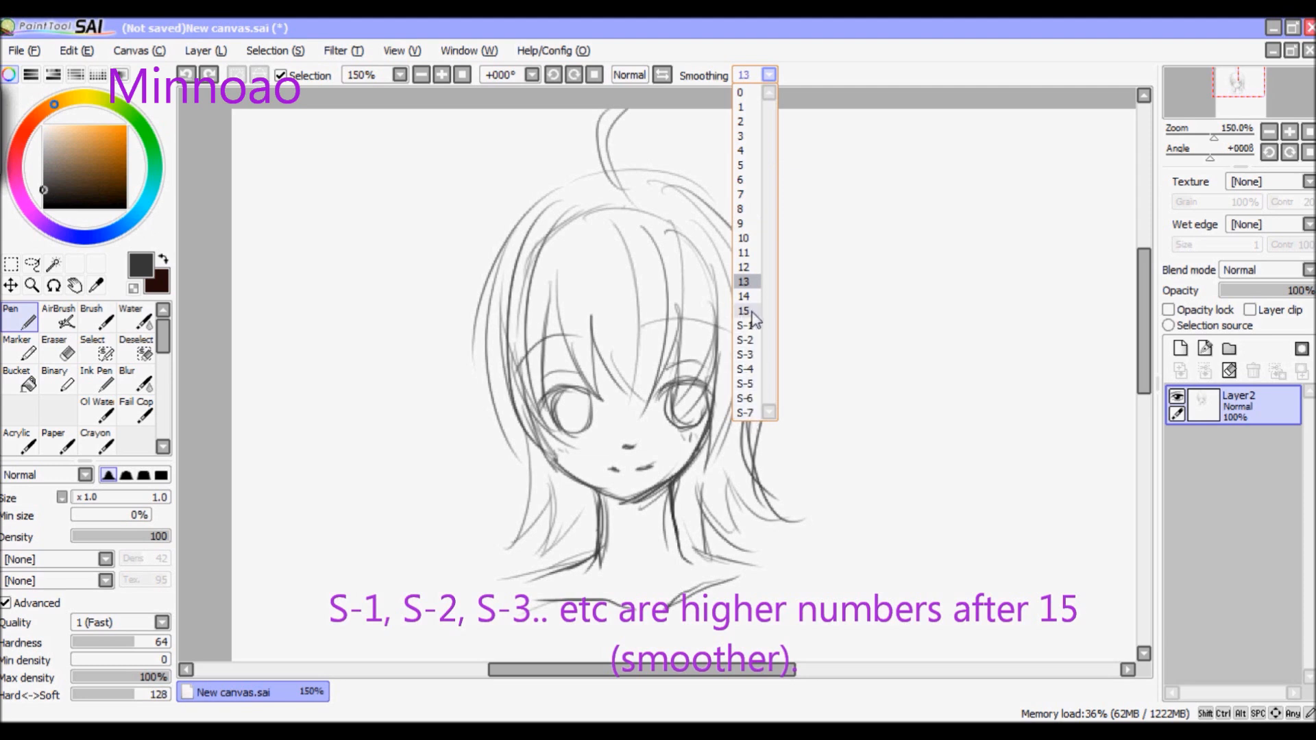
left_click(754, 413)
mouse_move(880, 204)
left_mouse_down()
mouse_move(864, 287)
mouse_move(891, 324)
mouse_move(864, 401)
mouse_move(904, 480)
left_mouse_up()
left_click_drag(862, 543, 868, 548)
mouse_move(950, 225)
left_mouse_down()
mouse_move(957, 408)
mouse_move(932, 596)
left_mouse_up()
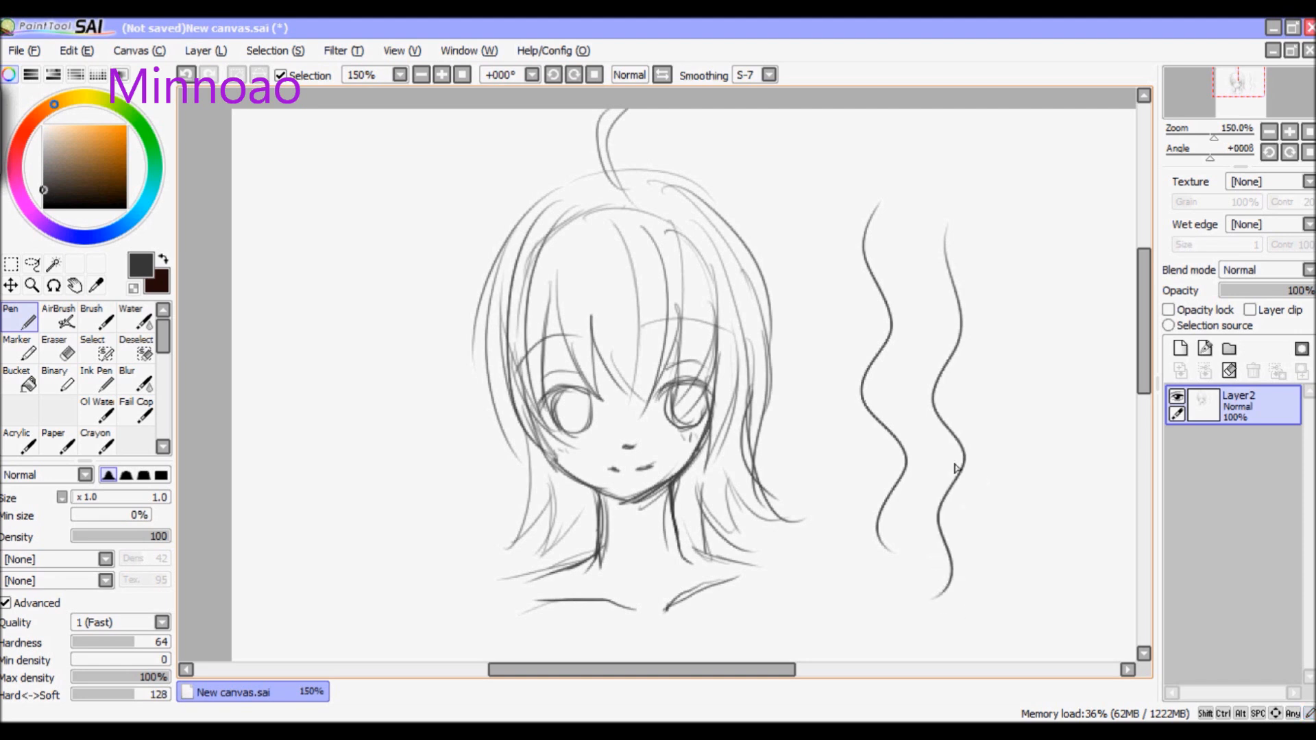
mouse_move(1024, 181)
left_mouse_down()
mouse_move(1020, 349)
mouse_move(1069, 436)
mouse_move(1028, 586)
left_mouse_up()
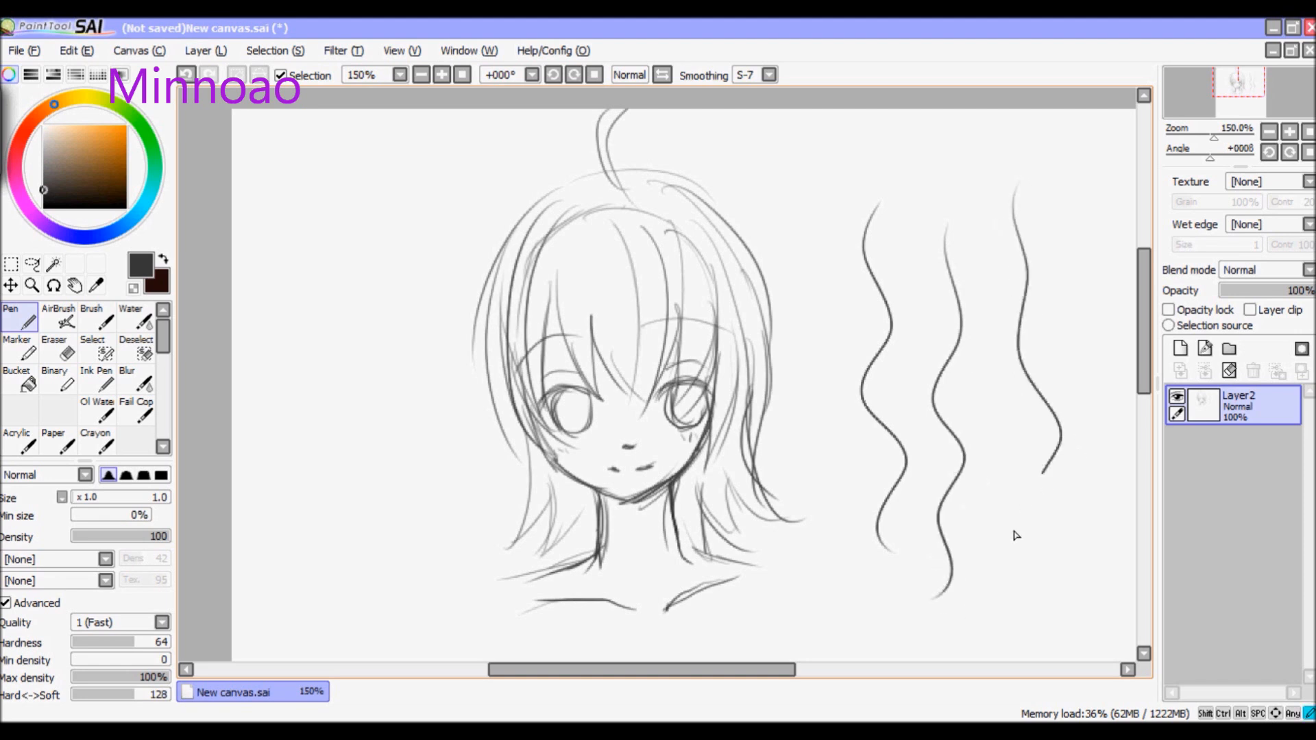
key("ctrl+z")
key("ctrl+z")
key("ctrl+z")
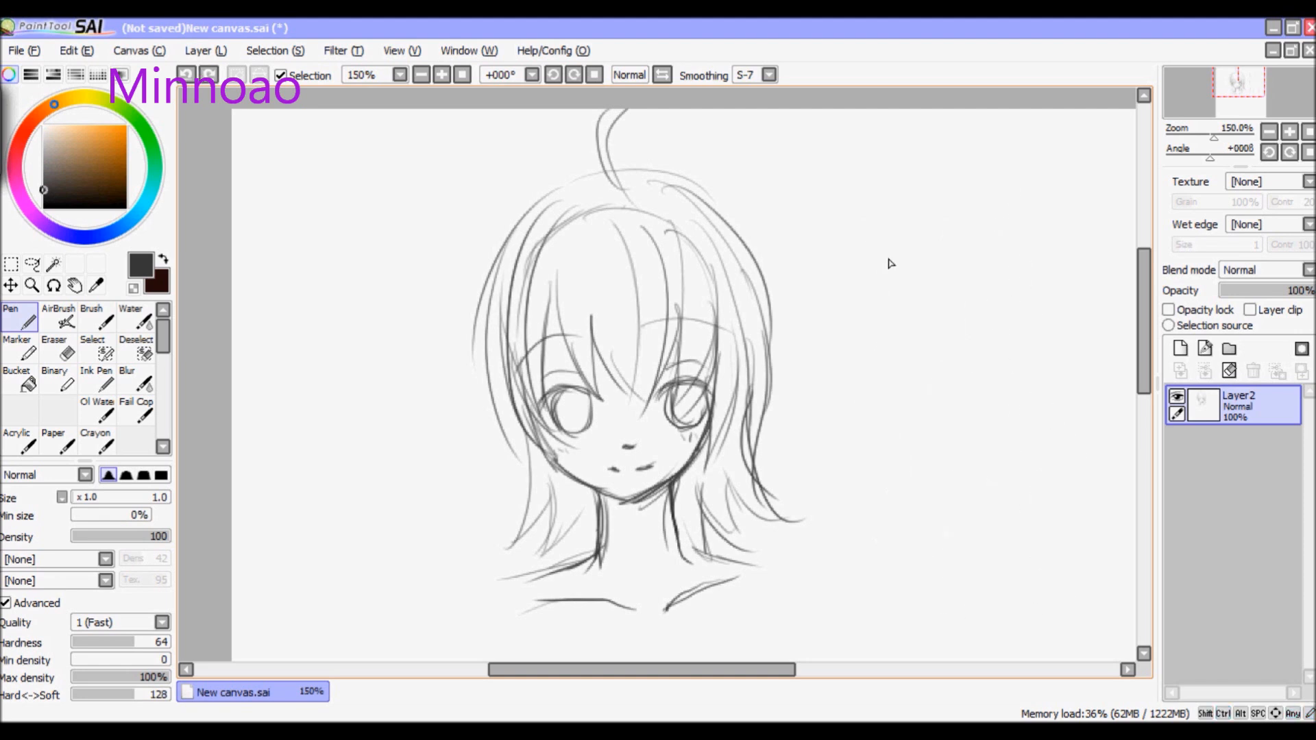
Set the stroke smoothing to S-5 and lower the sketch layer's opacity to 61%
left_click(770, 76)
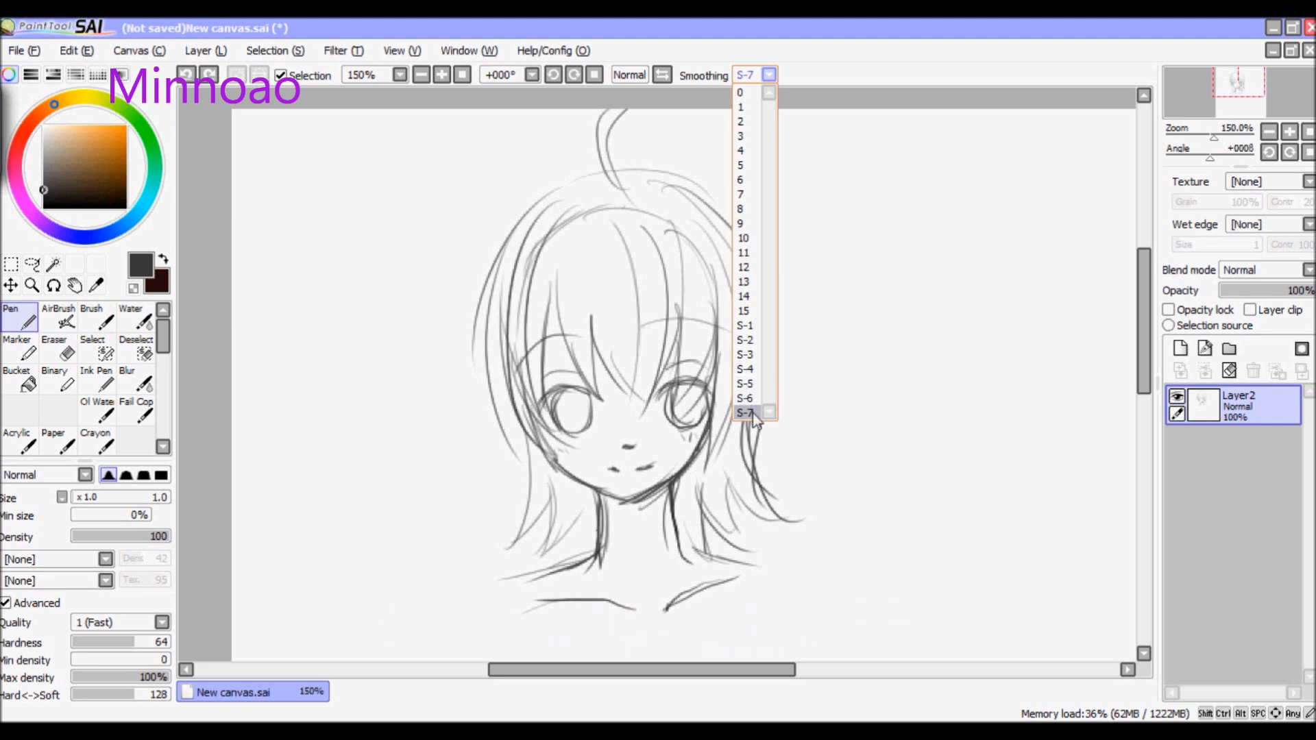
left_click(752, 385)
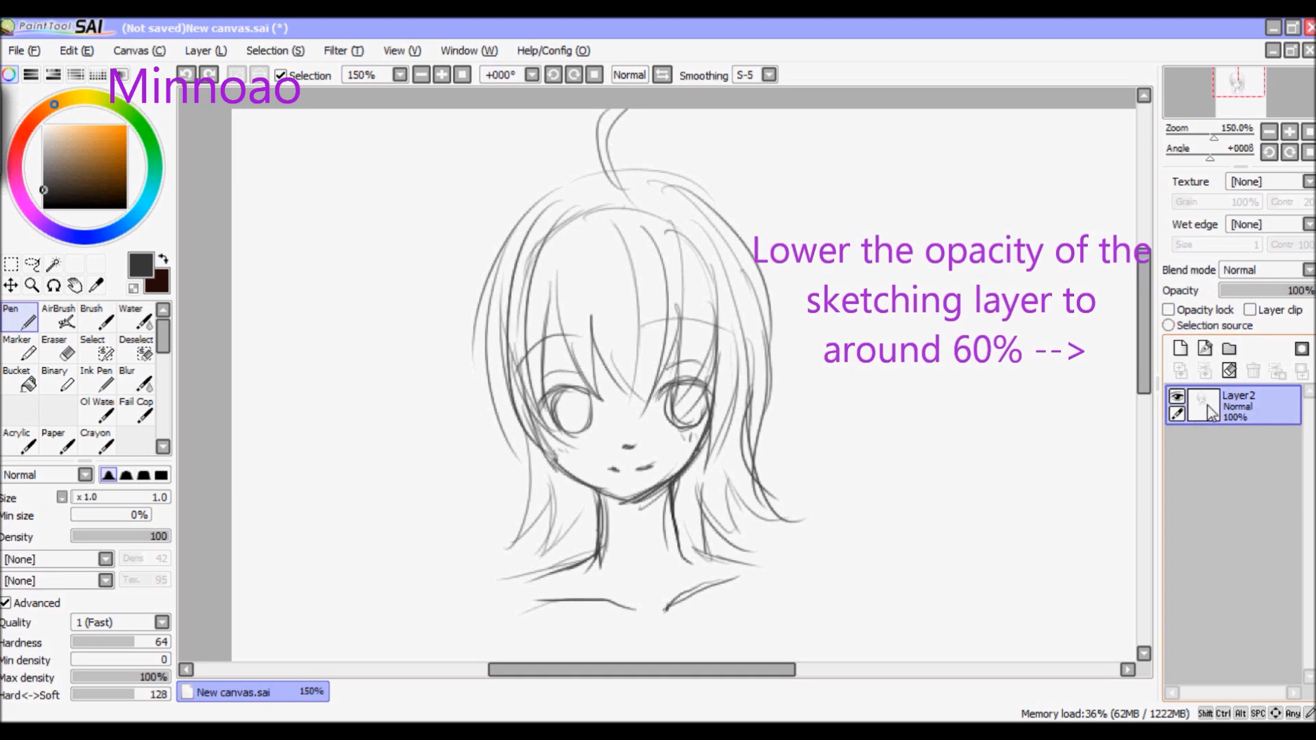
left_click_drag(1305, 296, 1280, 302)
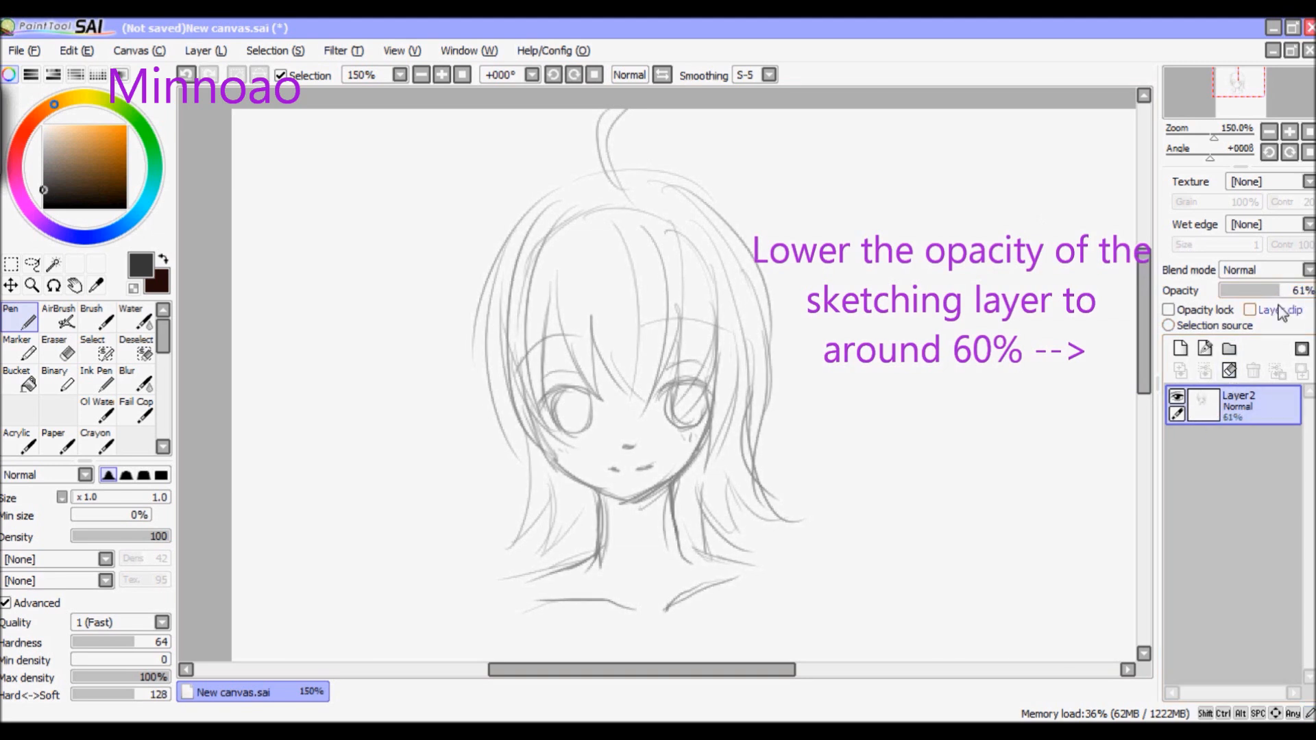
Add a new layer above the sketch and ink the bangs and face-framing locks with slow, clean strokes
left_click(1180, 348)
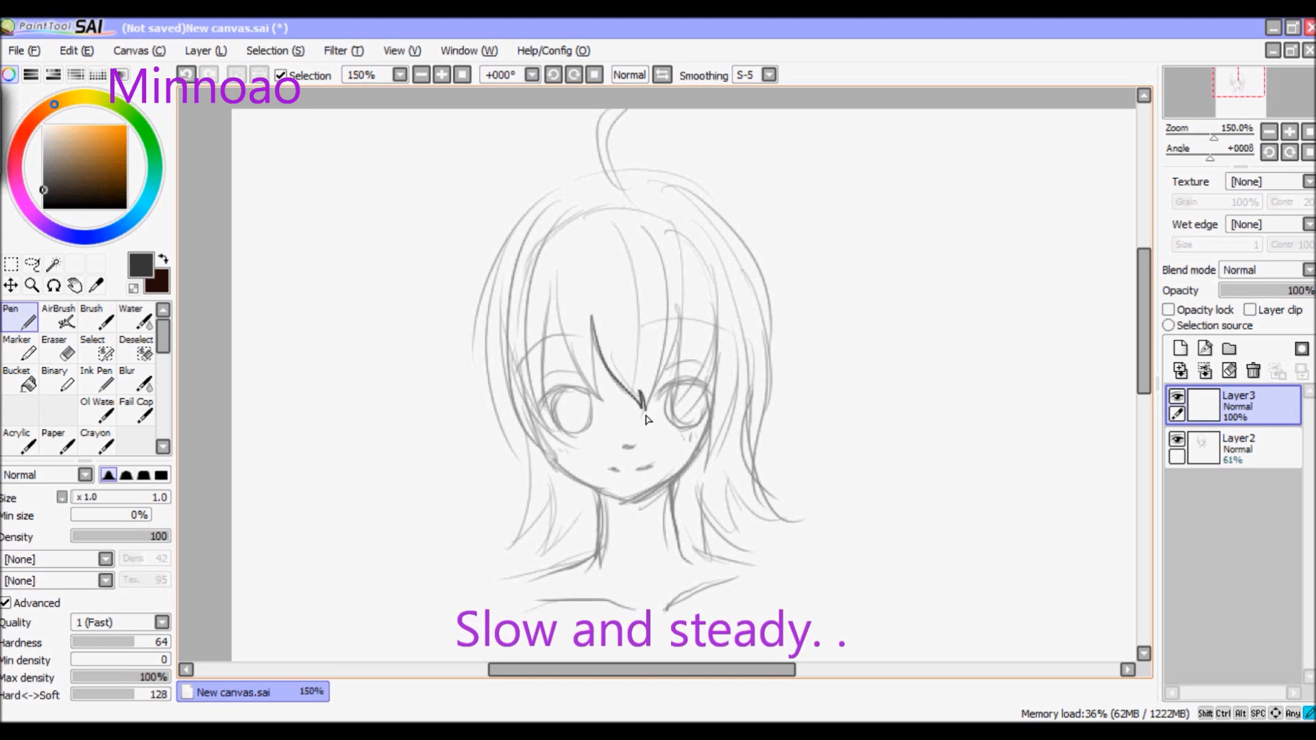
left_click_drag(683, 302, 684, 300)
mouse_move(678, 350)
left_mouse_down()
mouse_move(682, 384)
mouse_move(702, 375)
mouse_move(716, 313)
left_mouse_up()
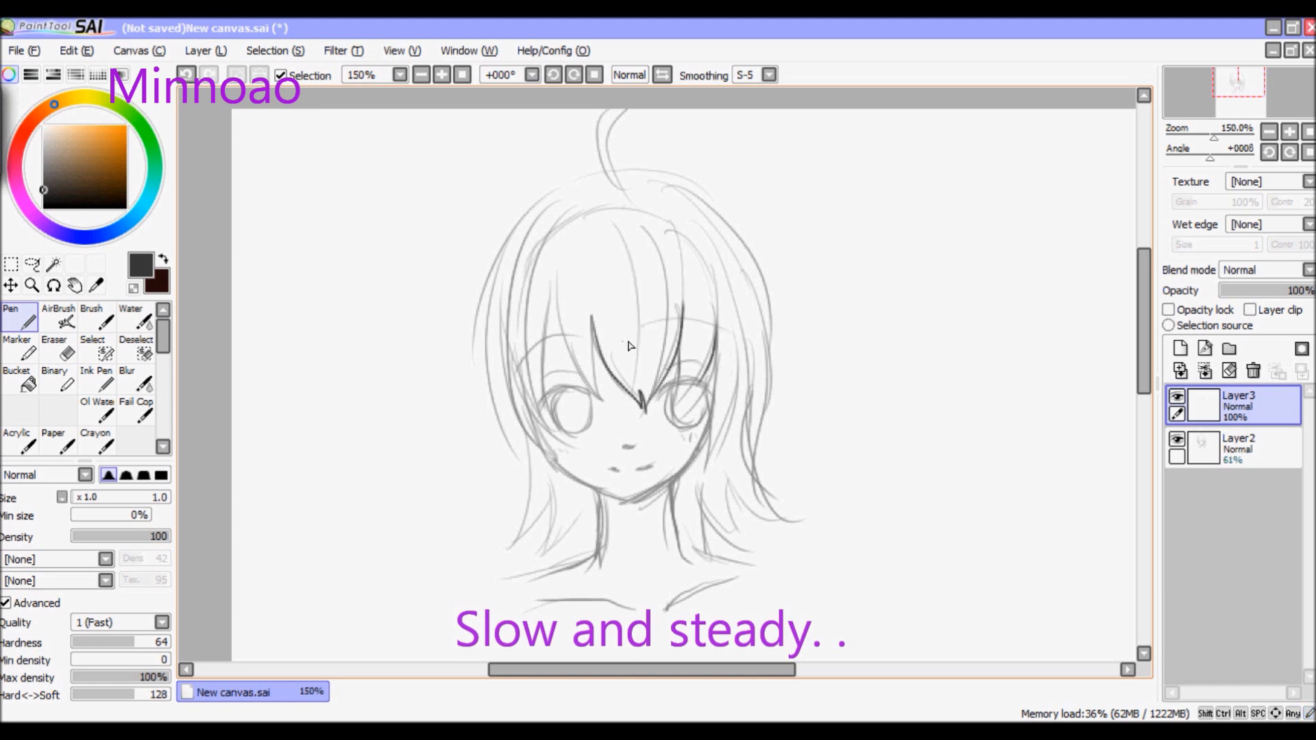
left_click_drag(556, 290, 572, 357)
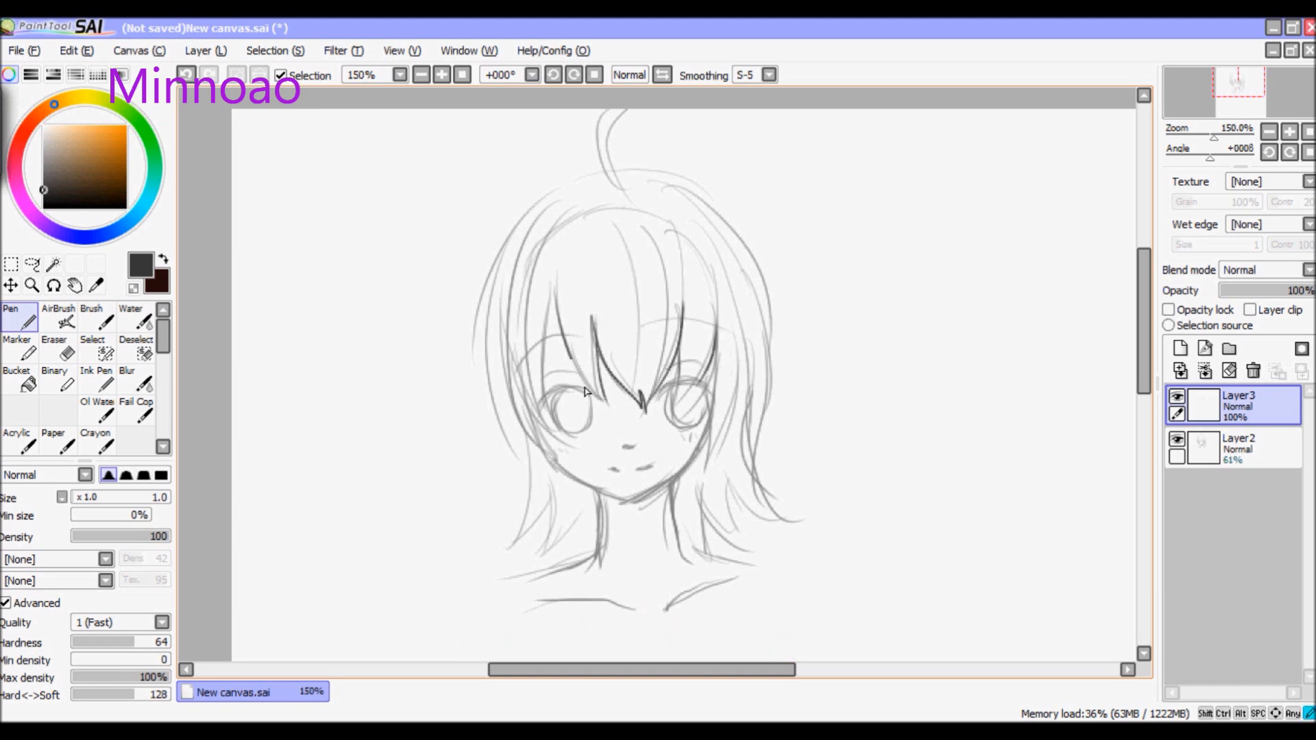
mouse_move(614, 420)
left_mouse_down()
mouse_move(605, 399)
mouse_move(607, 415)
left_mouse_up()
mouse_move(556, 292)
left_mouse_down()
mouse_move(554, 408)
mouse_move(525, 301)
mouse_move(525, 388)
left_mouse_up()
left_click_drag(575, 449, 576, 451)
mouse_move(717, 356)
left_mouse_down()
mouse_move(704, 461)
mouse_move(746, 344)
left_mouse_up()
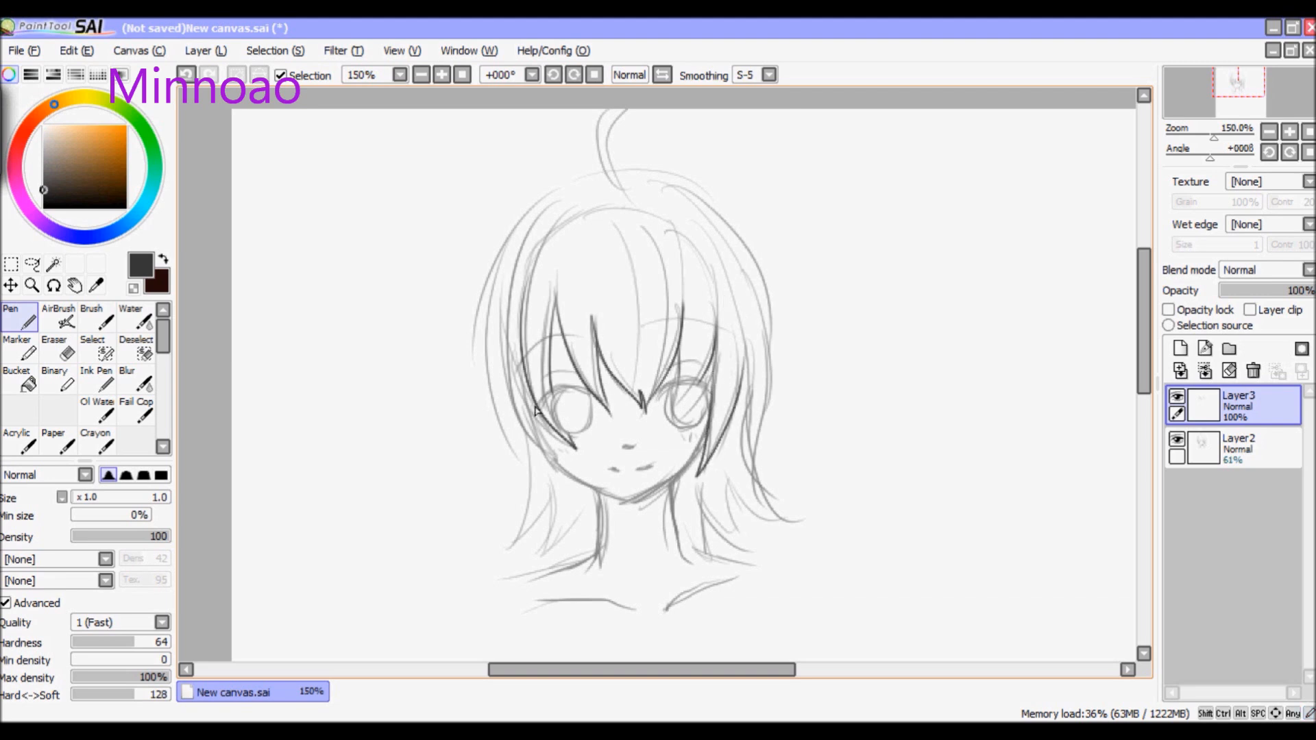
Ink the lower side locks and the flared hair tips on both sides of the neck
mouse_move(507, 329)
left_mouse_down()
mouse_move(530, 456)
mouse_move(567, 510)
left_mouse_up()
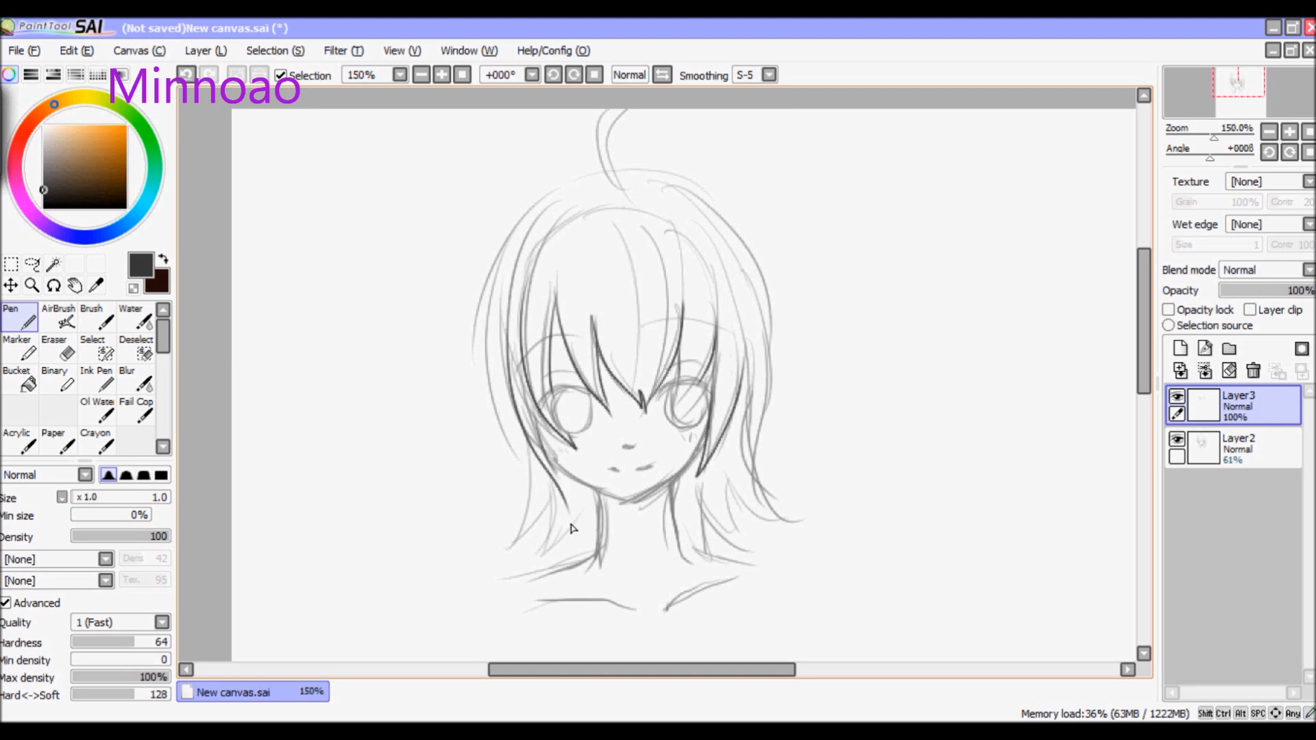
left_click_drag(544, 452, 564, 506)
mouse_move(763, 355)
left_mouse_down()
mouse_move(761, 488)
mouse_move(808, 522)
left_mouse_up()
mouse_move(727, 484)
left_mouse_down()
mouse_move(761, 548)
mouse_move(702, 506)
mouse_move(725, 560)
left_mouse_up()
mouse_move(528, 441)
left_mouse_down()
mouse_move(497, 564)
mouse_move(544, 502)
mouse_move(529, 579)
mouse_move(584, 507)
mouse_move(587, 551)
left_mouse_up()
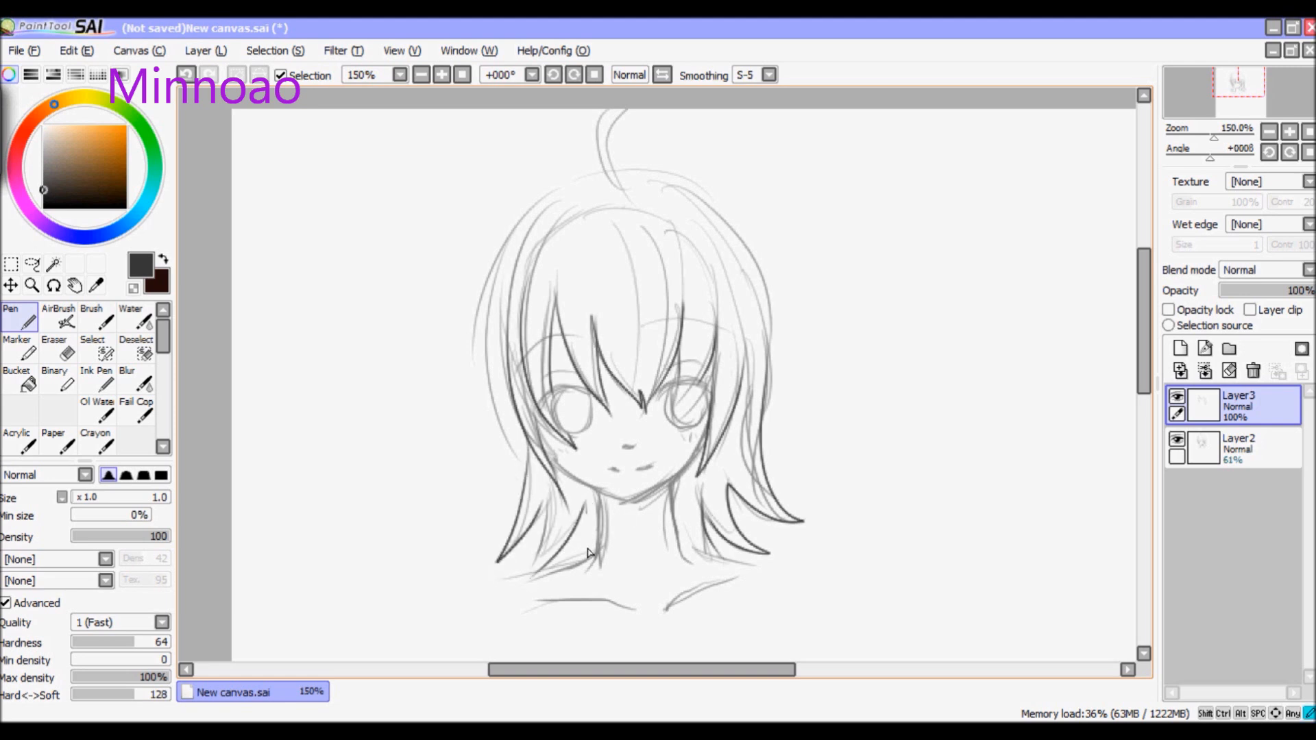
Ink the outer hair contour over the crown and down both sides, plus a strand beside the right-hand eye
mouse_move(501, 244)
left_mouse_down()
mouse_move(486, 370)
mouse_move(524, 511)
left_mouse_up()
mouse_move(571, 190)
left_mouse_down()
mouse_move(507, 239)
mouse_move(491, 317)
left_mouse_up()
mouse_move(589, 178)
left_mouse_down()
mouse_move(619, 176)
mouse_move(741, 243)
mouse_move(758, 291)
left_mouse_up()
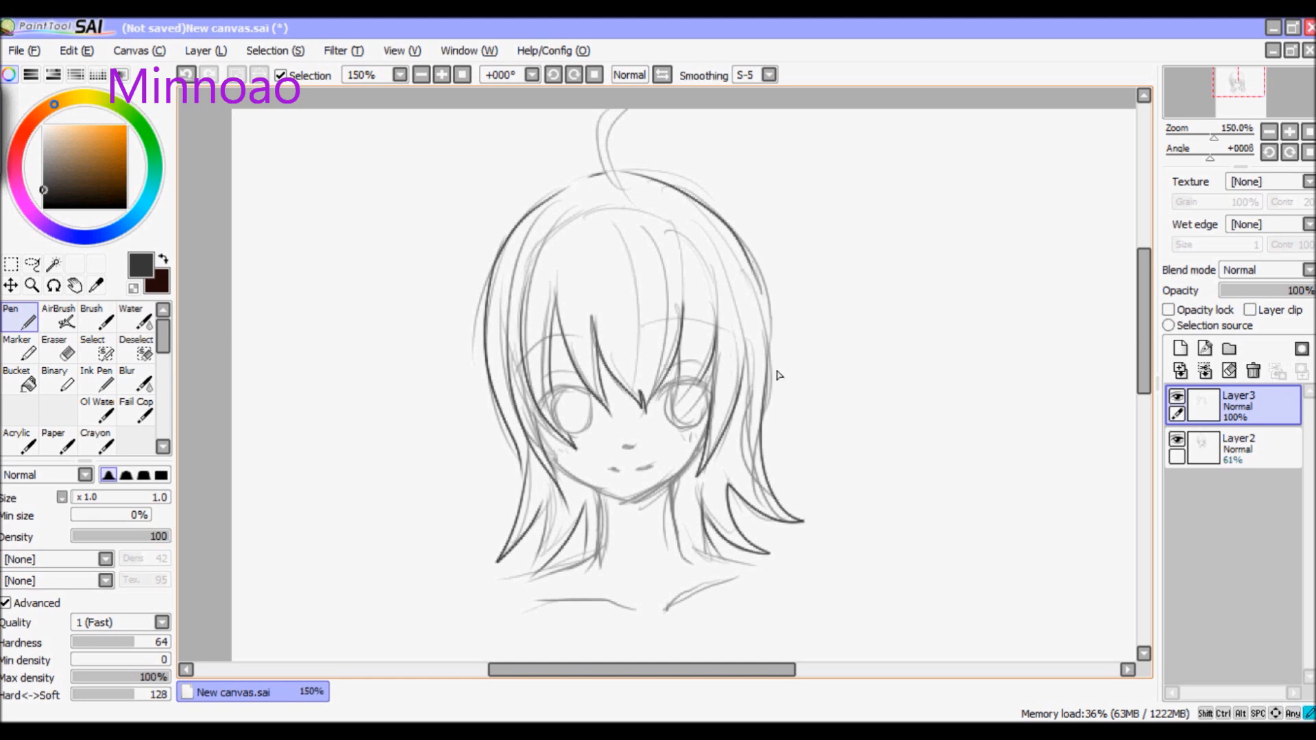
left_click_drag(728, 330, 706, 443)
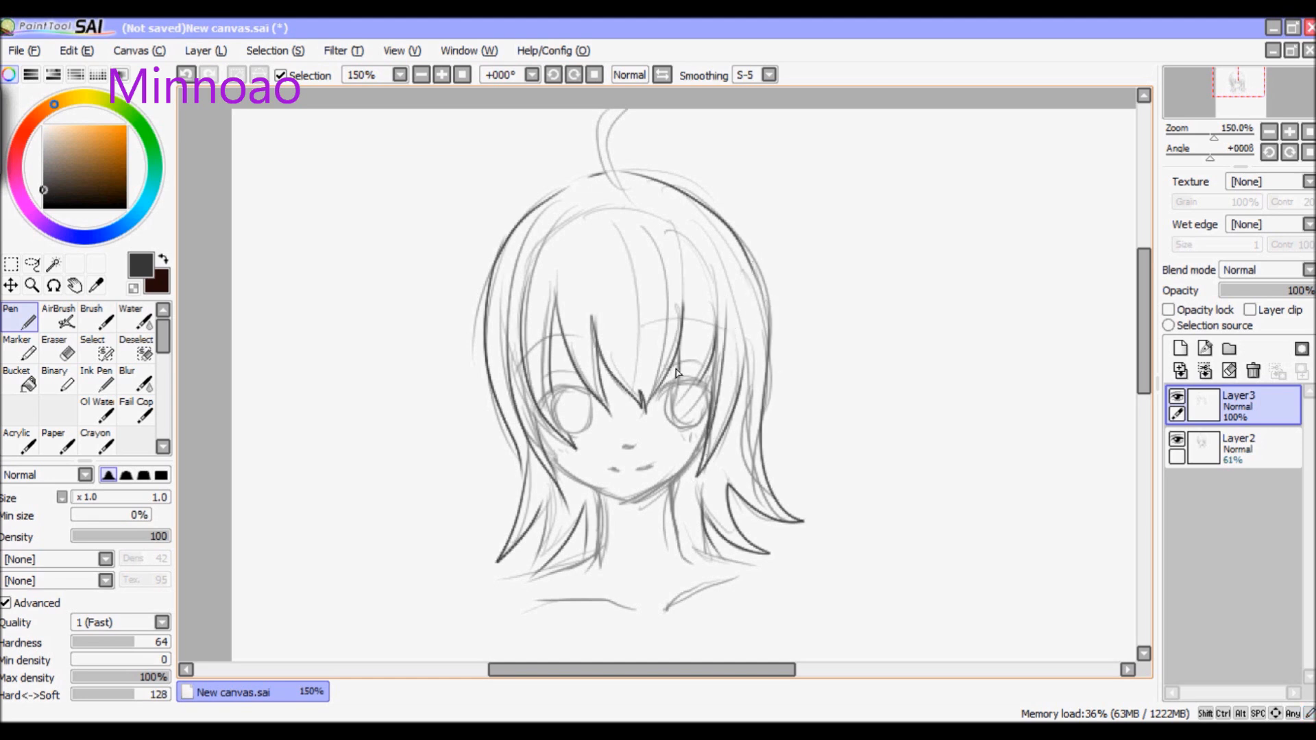
Ink the inner hair strands and the curled strand on top, checking the lines with the sketch layer briefly hidden
mouse_move(614, 227)
left_mouse_down()
mouse_move(638, 291)
mouse_move(643, 406)
mouse_move(656, 296)
left_mouse_up()
left_click_drag(654, 372, 645, 398)
mouse_move(667, 218)
left_mouse_down()
mouse_move(698, 349)
mouse_move(677, 394)
left_mouse_up()
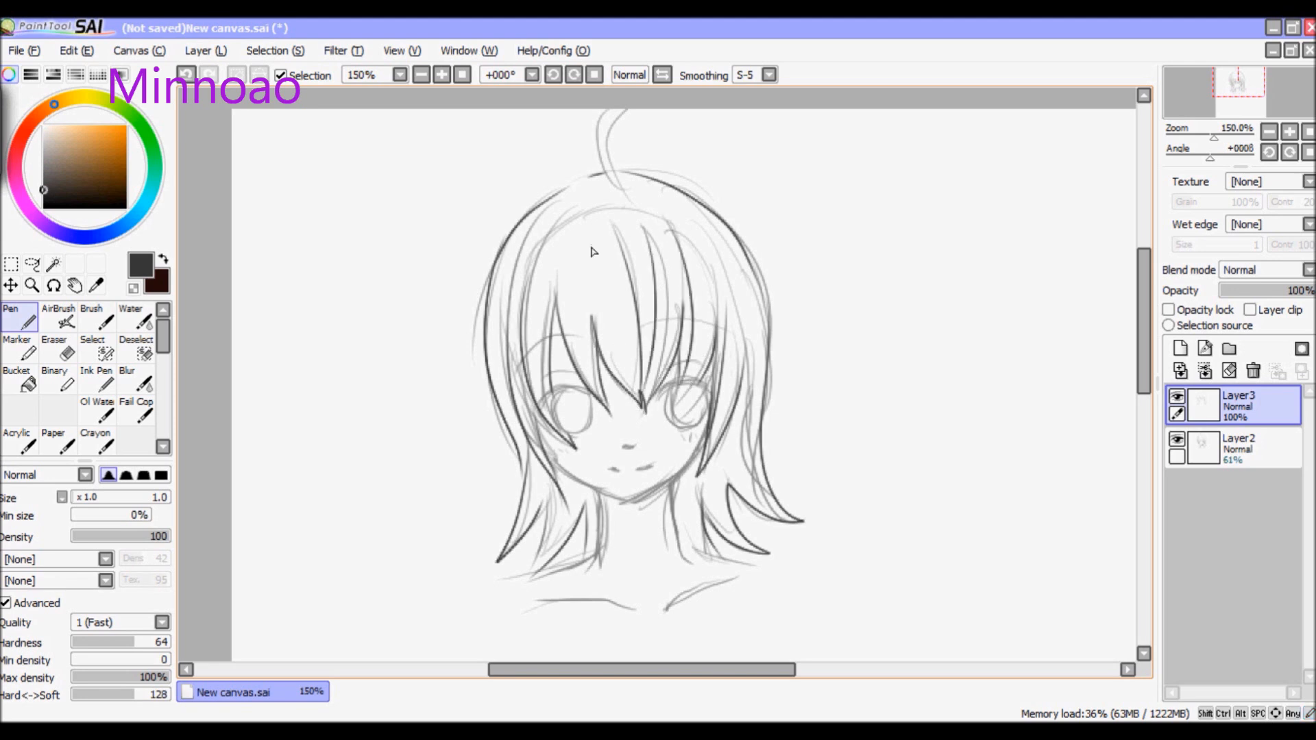
mouse_move(586, 208)
left_mouse_down()
mouse_move(559, 217)
mouse_move(510, 297)
mouse_move(518, 396)
left_mouse_up()
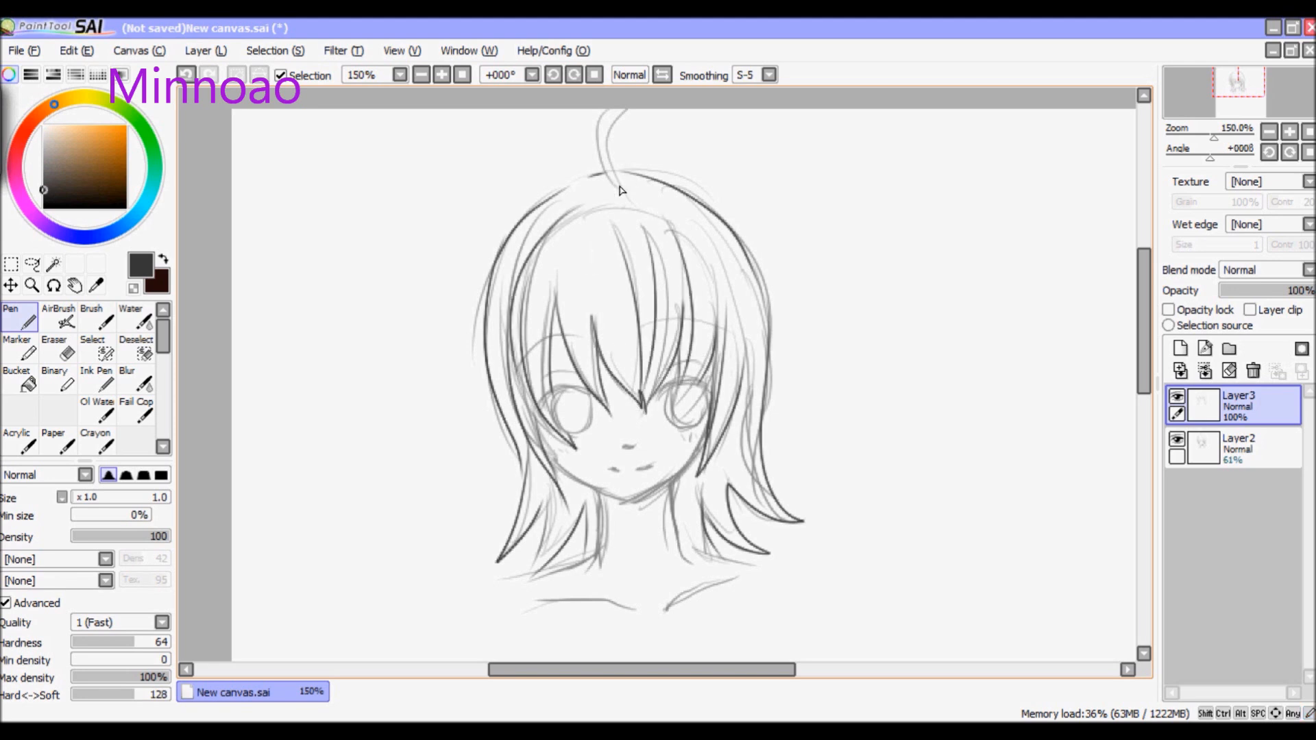
mouse_move(605, 171)
left_mouse_down()
mouse_move(629, 121)
mouse_move(666, 155)
left_mouse_up()
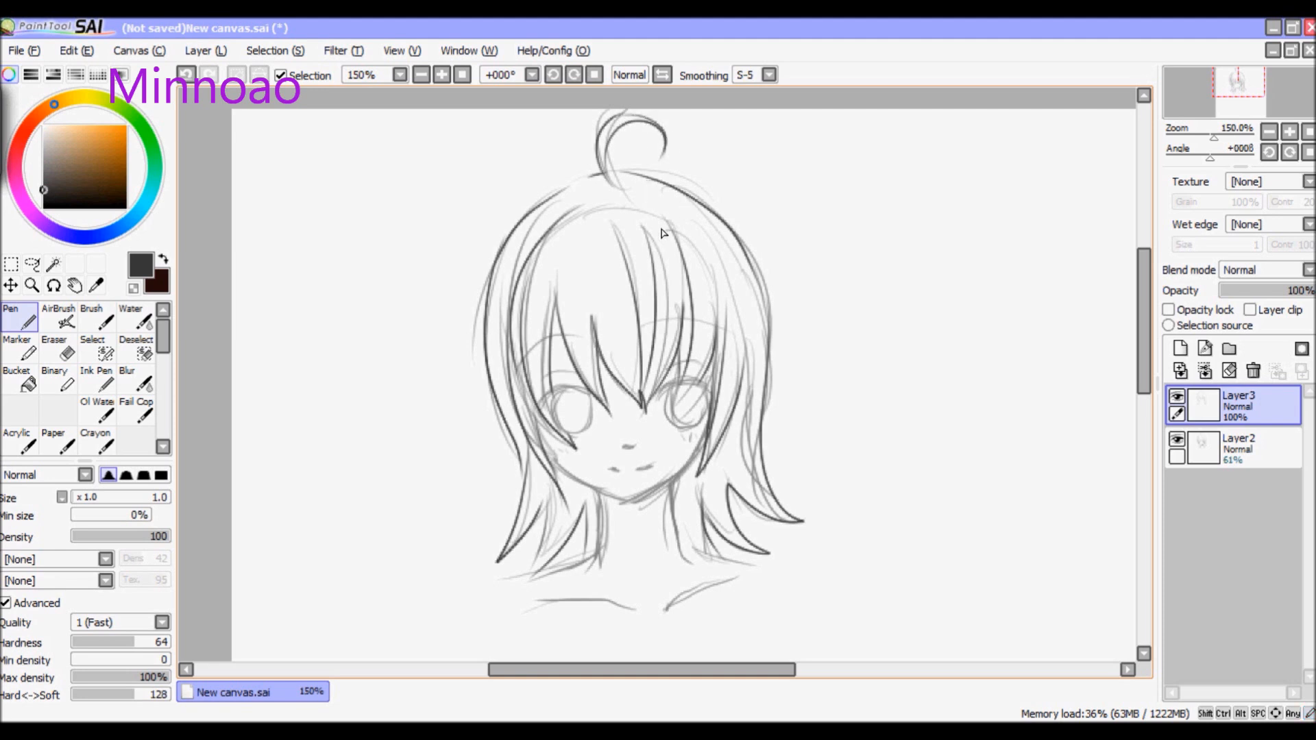
left_click(1176, 440)
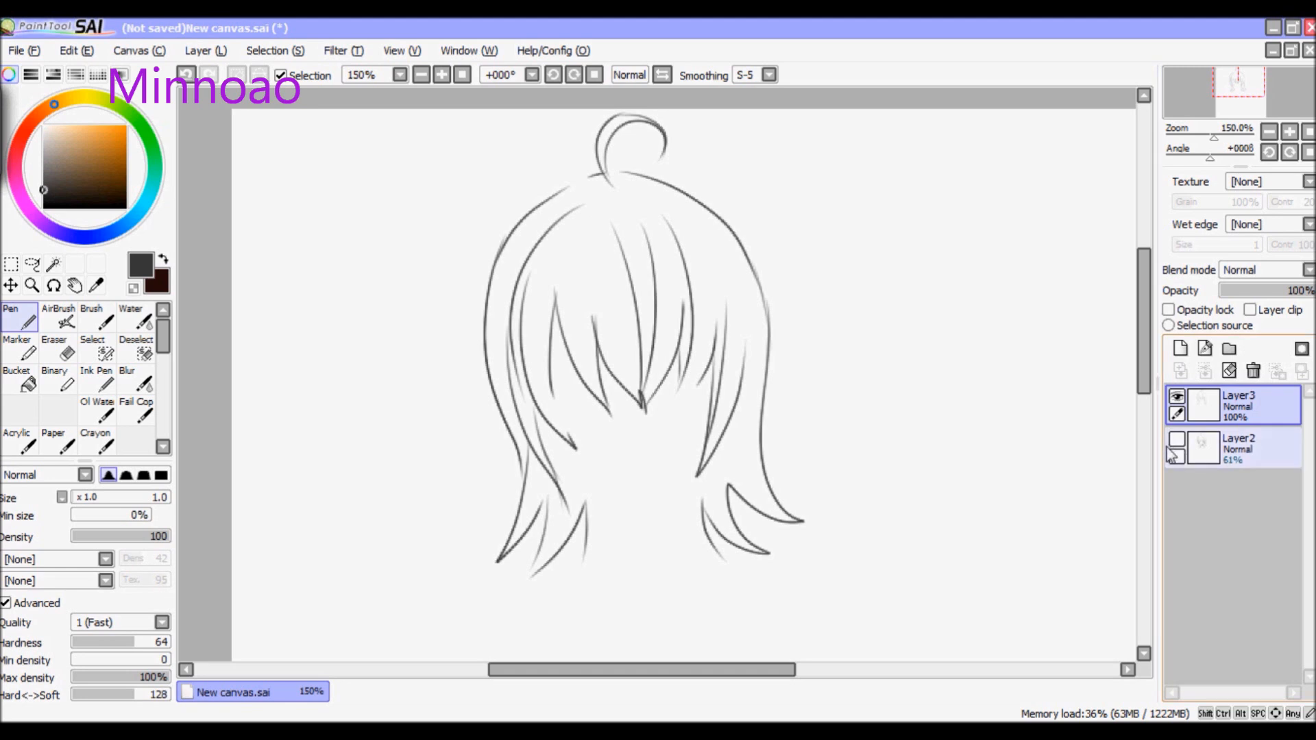
left_click(1177, 440)
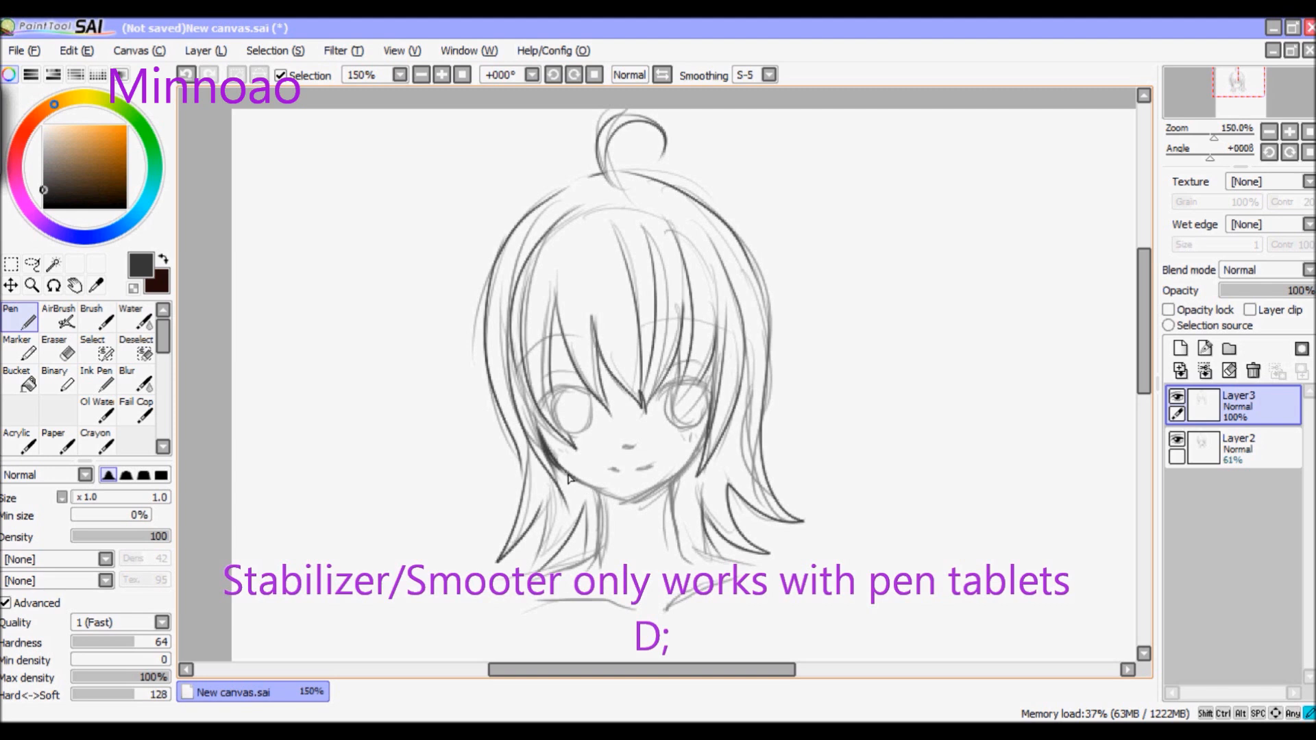
Ink the jawline and chin, both sides of the neck, the shoulder lines and the two collarbones
mouse_move(629, 508)
left_mouse_down()
mouse_move(601, 499)
mouse_move(628, 506)
left_mouse_up()
mouse_move(620, 507)
left_mouse_down()
mouse_move(694, 462)
mouse_move(706, 428)
mouse_move(672, 544)
left_mouse_up()
left_click_drag(669, 484, 684, 556)
left_click_drag(599, 498, 607, 555)
left_click_drag(521, 577, 575, 560)
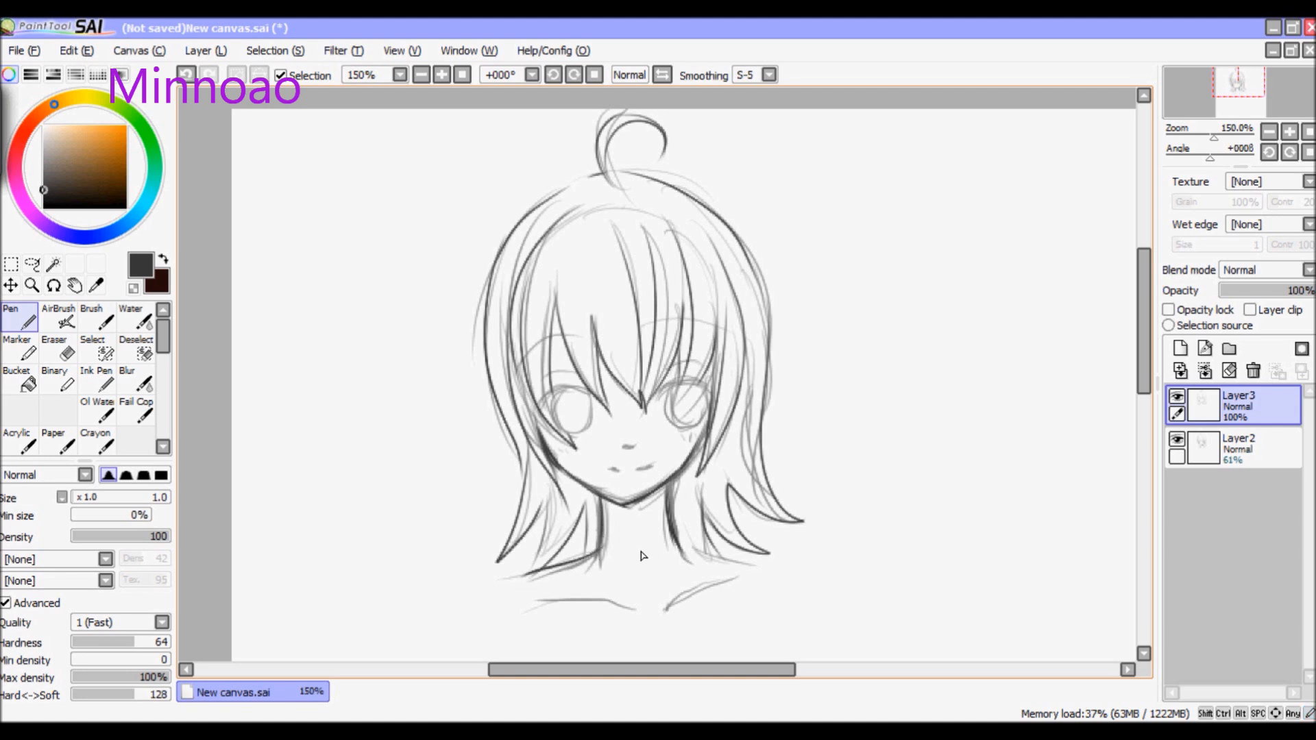
left_click_drag(686, 549, 766, 553)
left_click_drag(664, 612, 739, 578)
left_click_drag(639, 609, 561, 607)
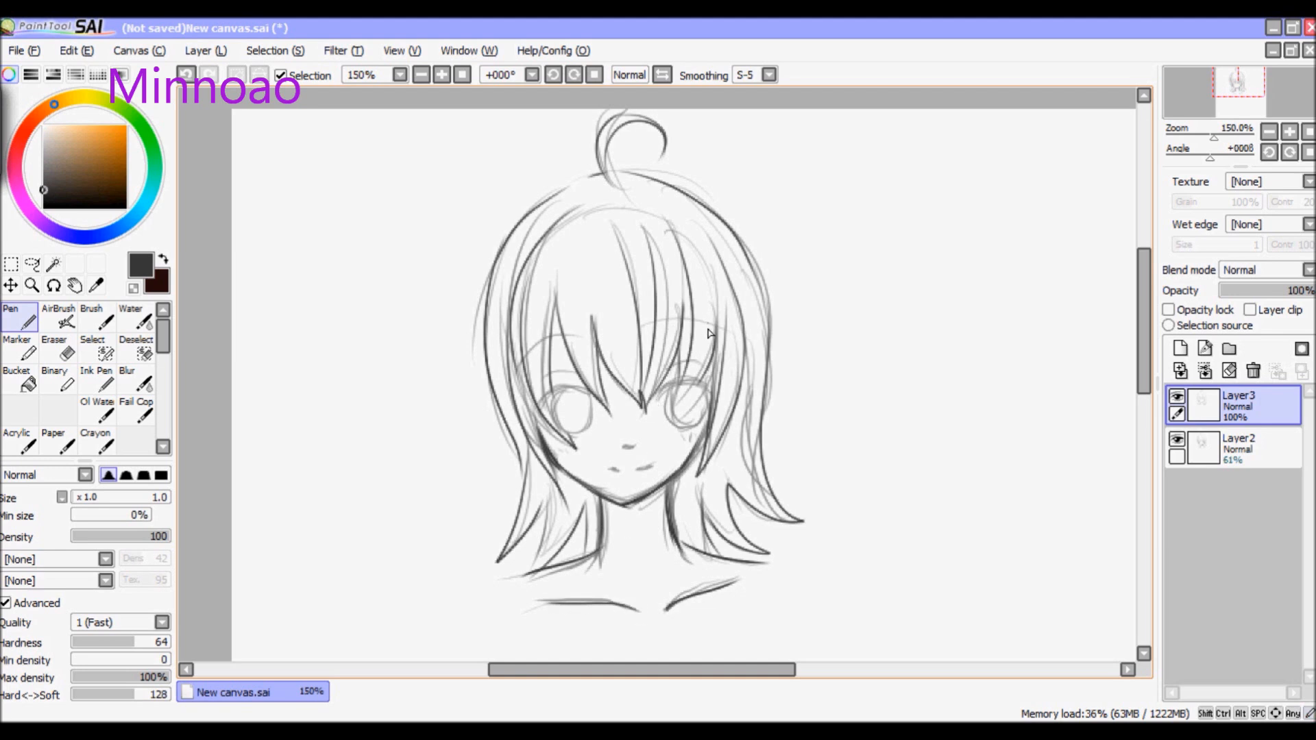
Set the pen size to 3 and ink both round eyes with thick, dark upper lash lines
left_click(77, 501)
mouse_move(710, 389)
left_mouse_down()
mouse_move(678, 383)
mouse_move(713, 404)
mouse_move(703, 428)
mouse_move(661, 406)
left_mouse_up()
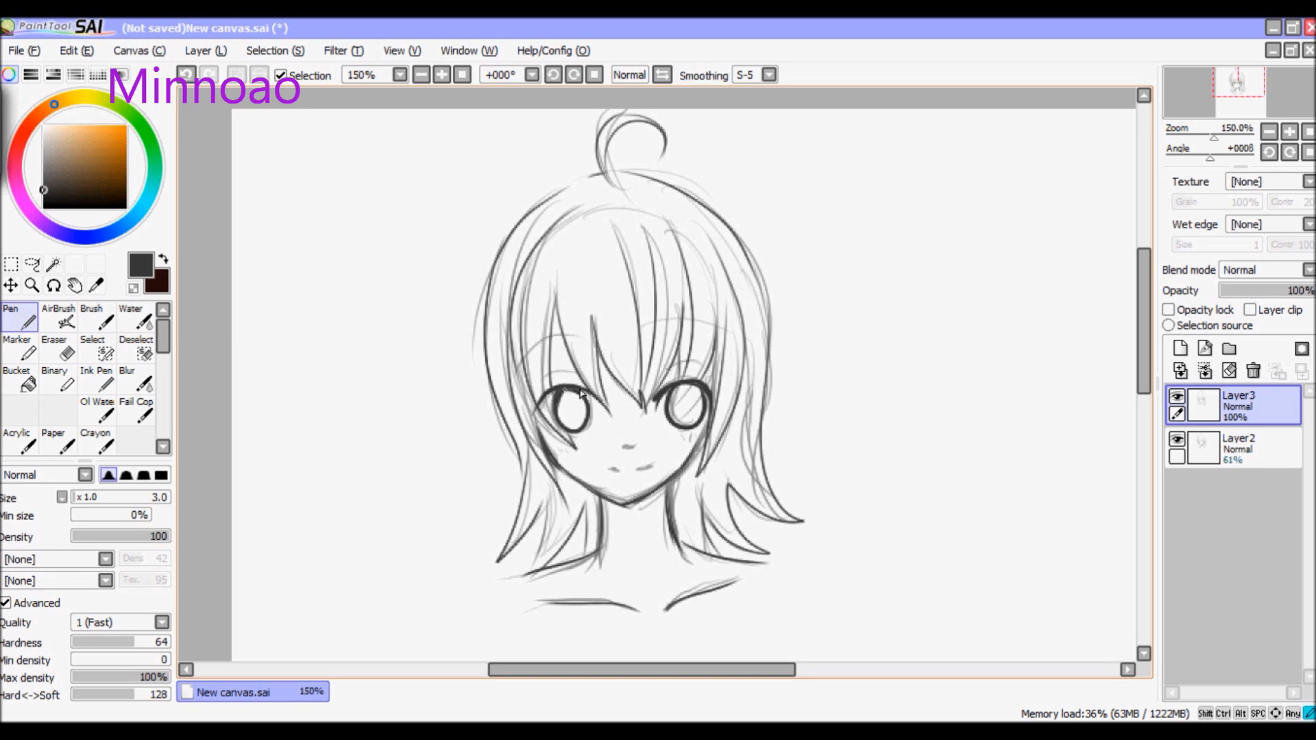
mouse_move(571, 390)
left_mouse_down()
mouse_move(536, 424)
mouse_move(558, 392)
mouse_move(545, 405)
mouse_move(555, 422)
mouse_move(574, 391)
mouse_move(594, 411)
left_mouse_up()
mouse_move(699, 392)
left_mouse_down()
mouse_move(676, 397)
mouse_move(691, 390)
left_mouse_up()
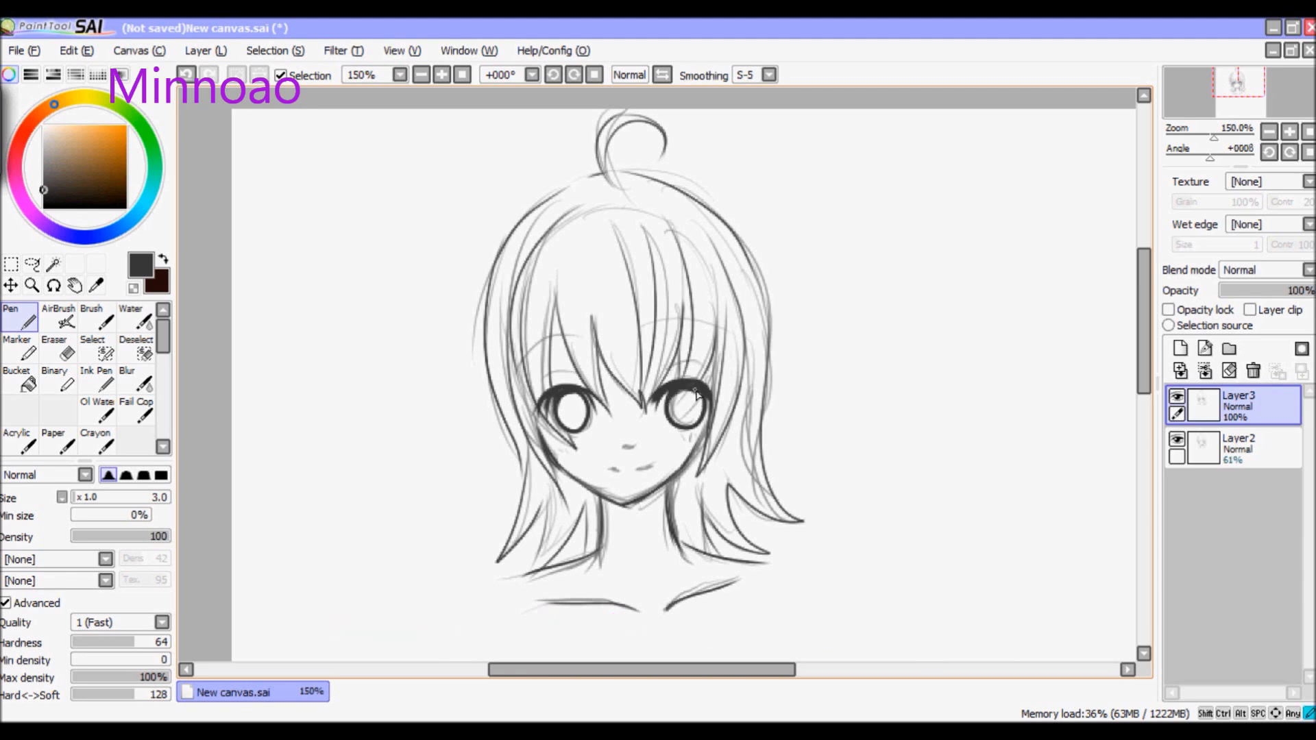
mouse_move(580, 395)
left_mouse_down()
mouse_move(557, 414)
mouse_move(579, 396)
mouse_move(589, 410)
left_mouse_up()
left_click_drag(575, 394, 580, 396)
Reduce the pen size and ink the eyebrows, eyelid creases, nose and smiling mouth, checking the lines with the sketch layer briefly hidden
left_click_drag(82, 498, 58, 502)
mouse_move(743, 332)
left_mouse_down()
mouse_move(541, 343)
mouse_move(514, 377)
left_mouse_up()
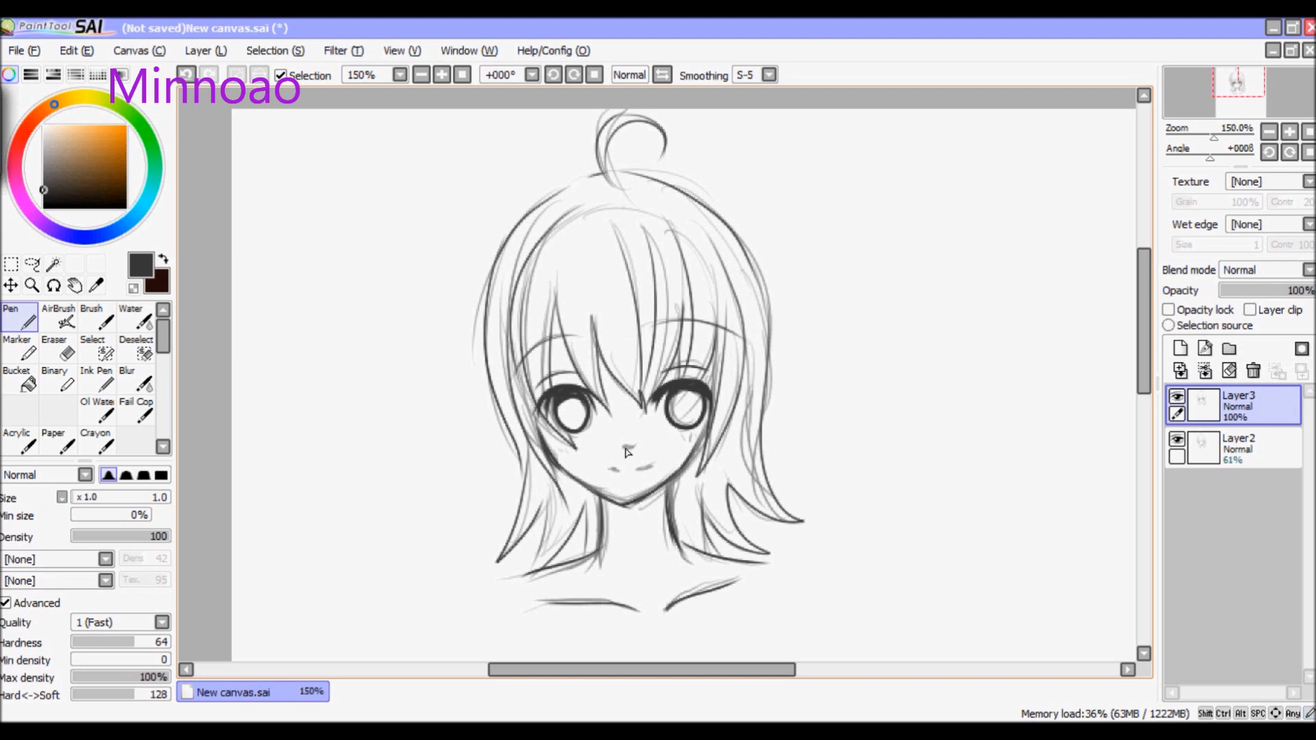
left_click_drag(623, 448, 655, 467)
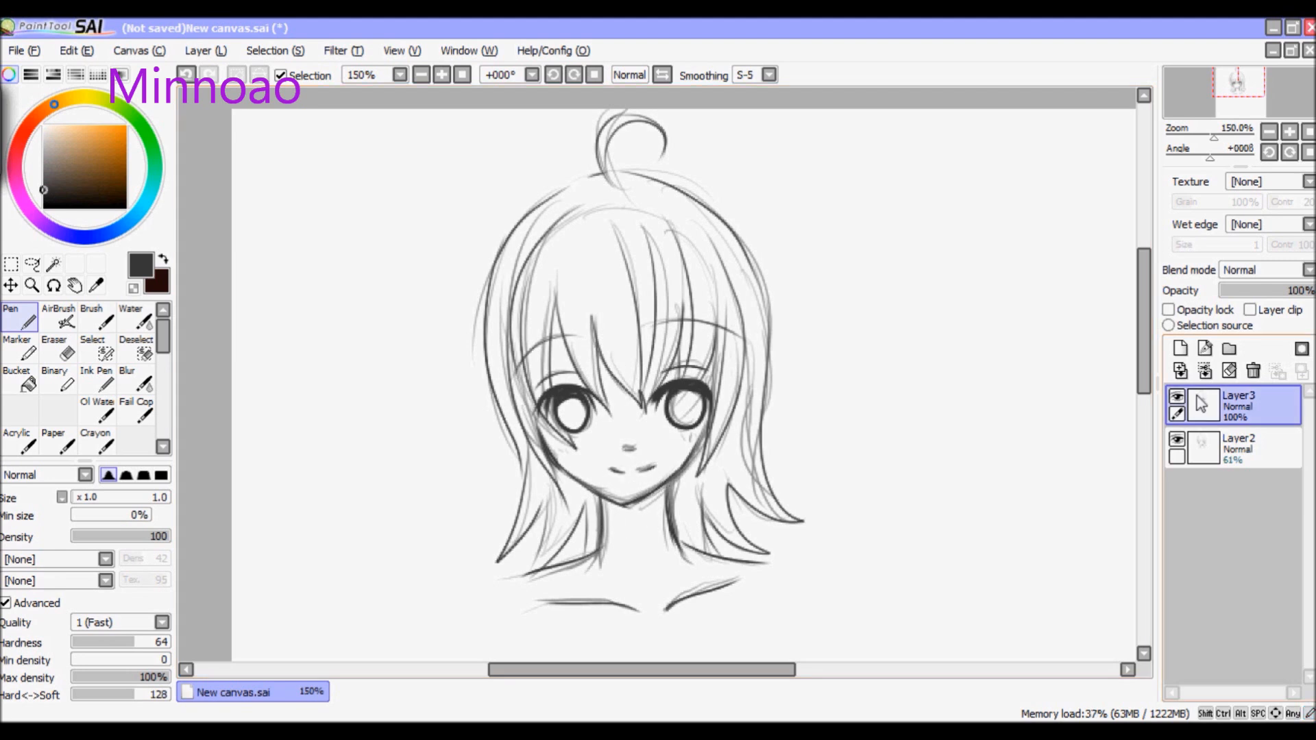
left_click(1177, 440)
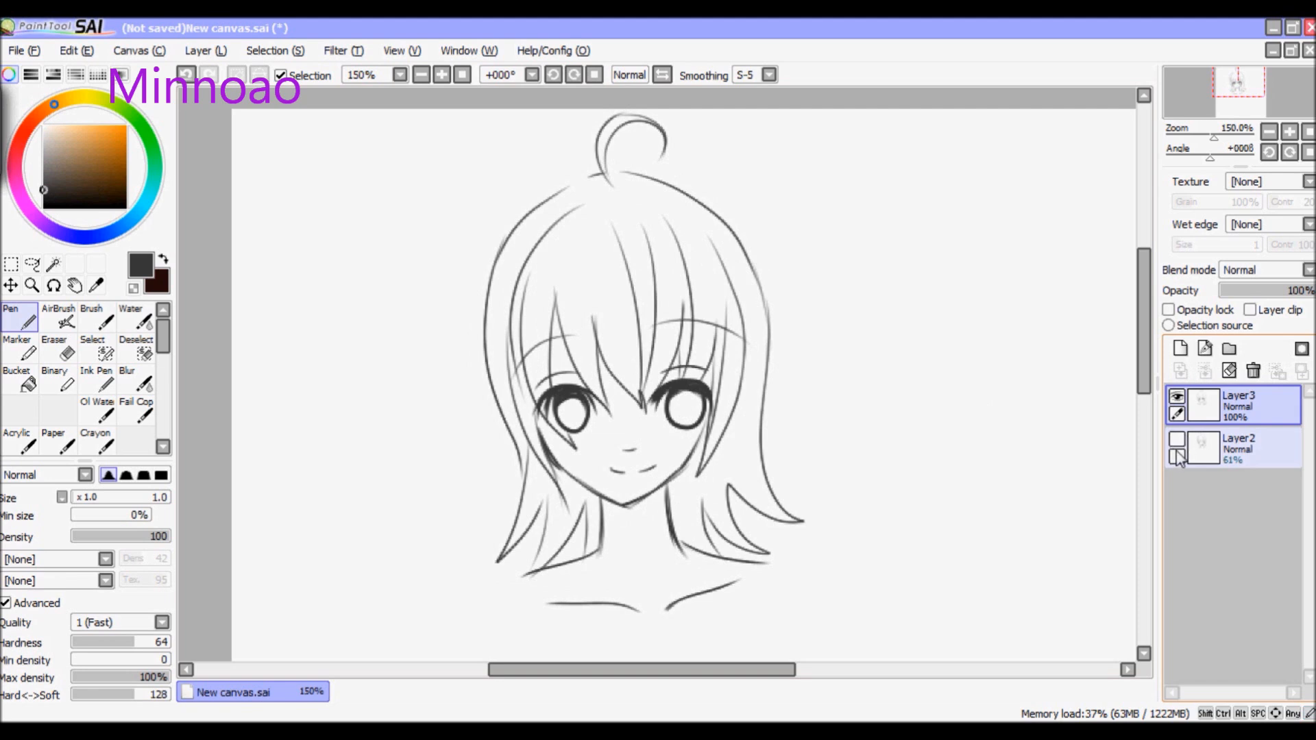
left_click(1177, 439)
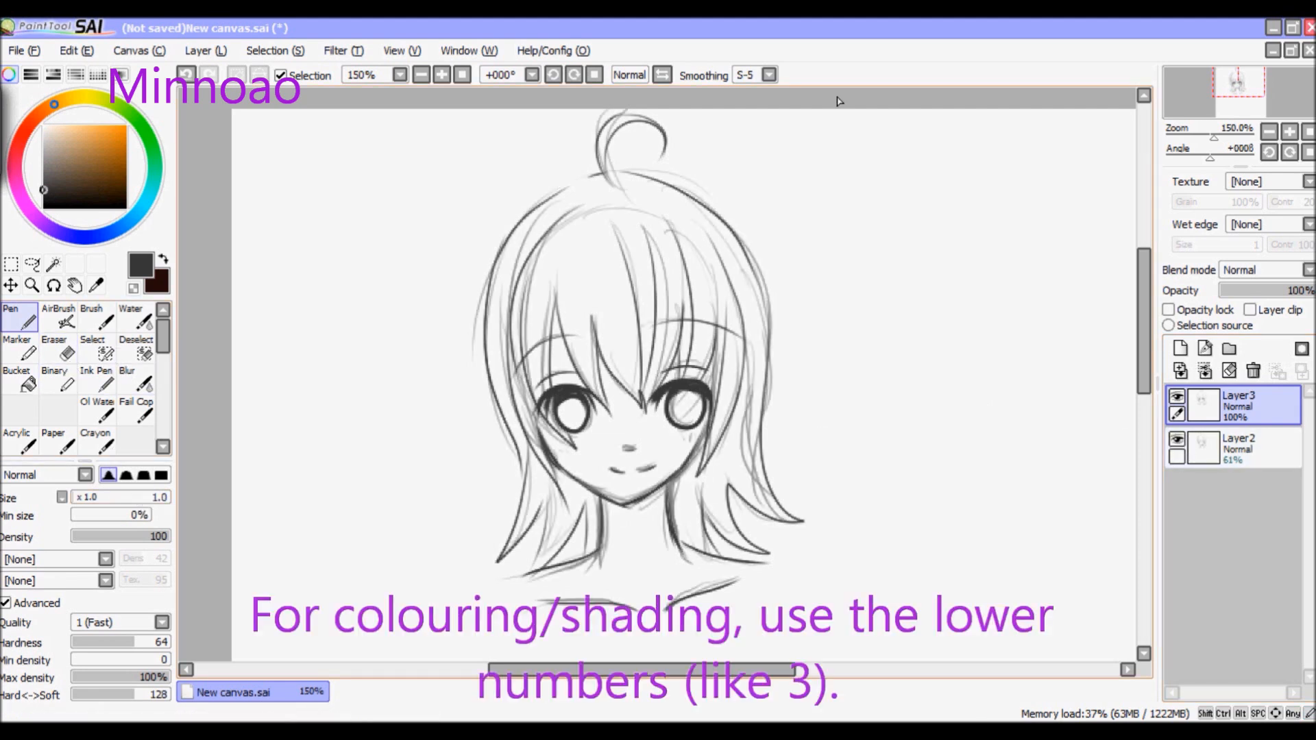
Set smoothing to 3 and the pen size to 6, and fill both eyes with solid dark colour
left_click(770, 75)
left_click(752, 137)
left_click(80, 500)
left_click(80, 498)
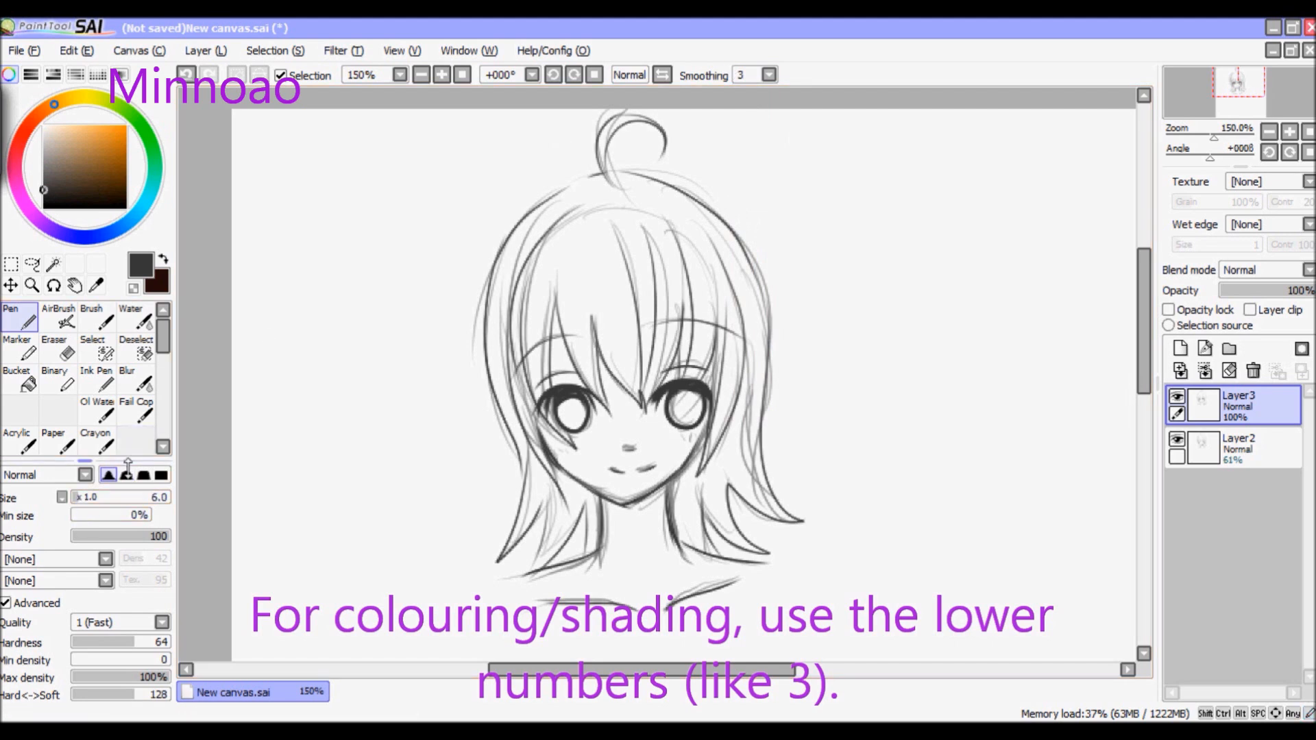
left_click_drag(675, 407, 693, 420)
mouse_move(586, 401)
left_mouse_down()
mouse_move(570, 422)
mouse_move(582, 414)
left_mouse_up()
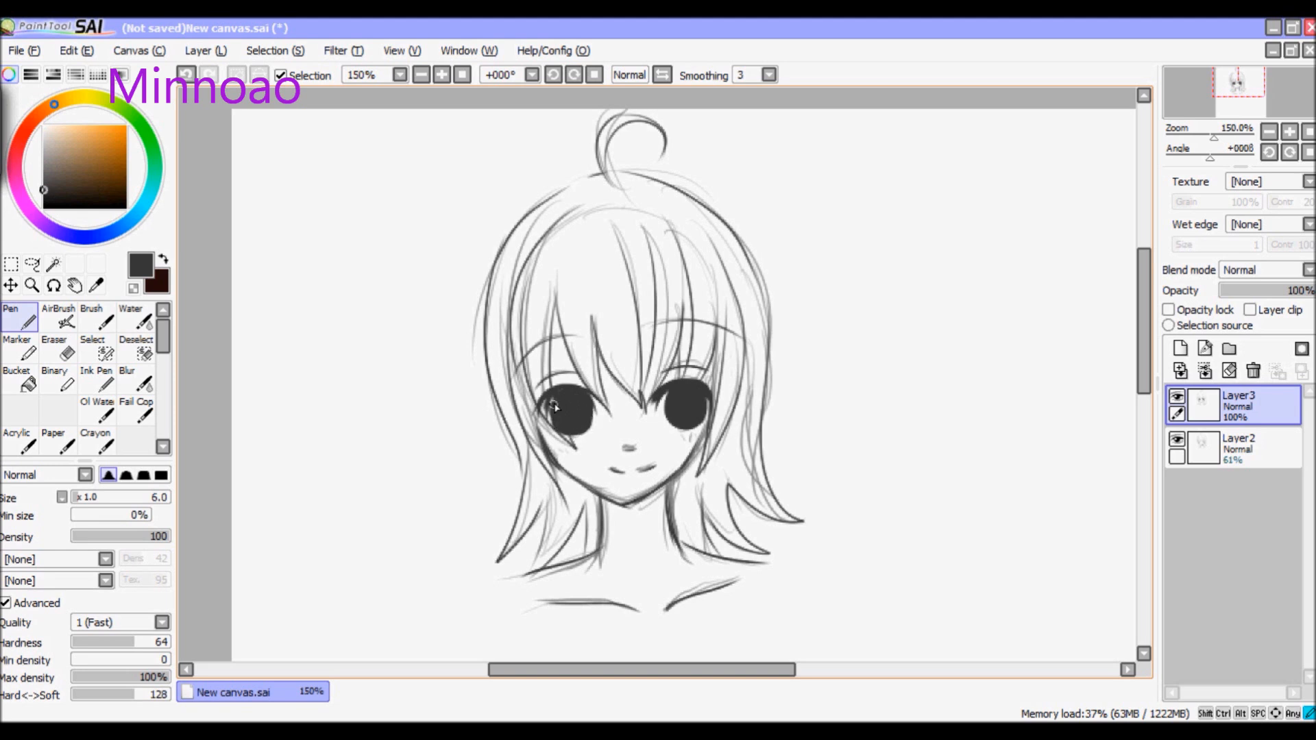
mouse_move(669, 394)
left_mouse_down()
mouse_move(667, 420)
mouse_move(691, 427)
left_mouse_up()
mouse_move(579, 404)
left_mouse_down()
mouse_move(564, 427)
mouse_move(559, 406)
left_mouse_up()
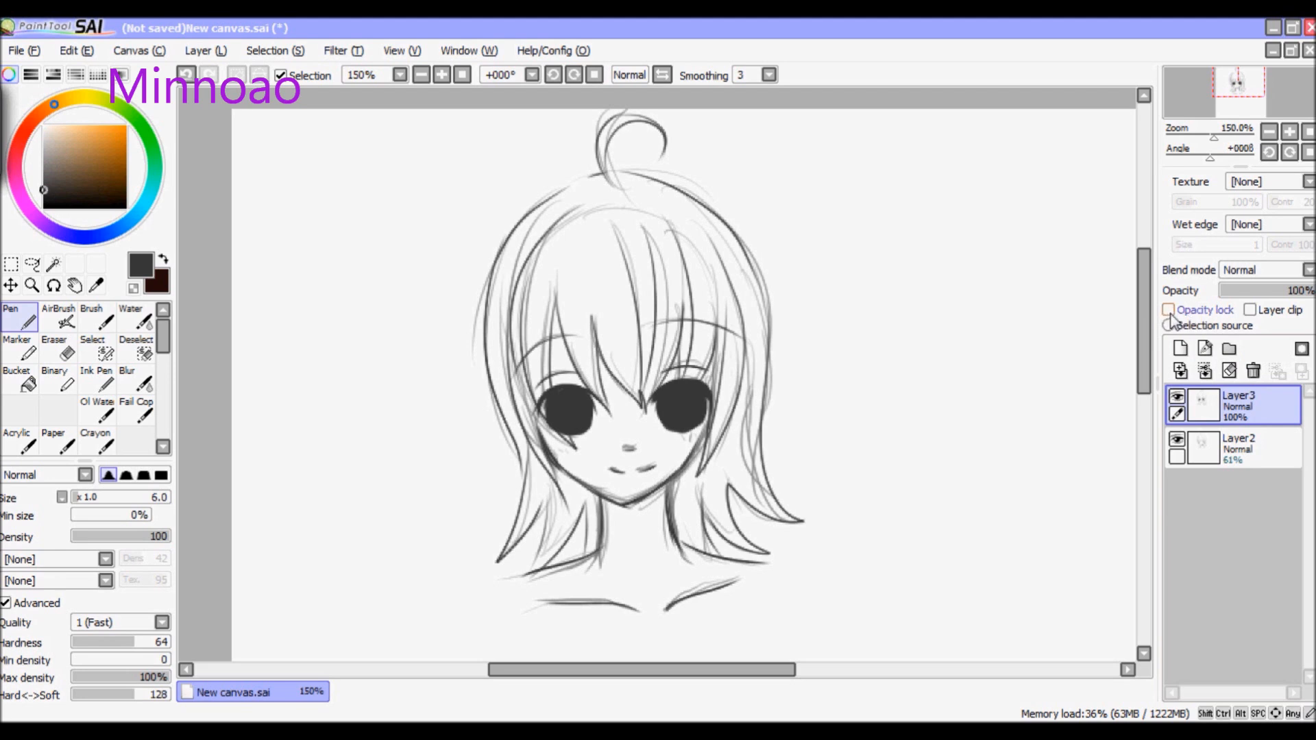
Hide the sketch layer, and with opacity lock on the line-art layer repaint all its lines very dark brown at pen size 47
left_click(1176, 442)
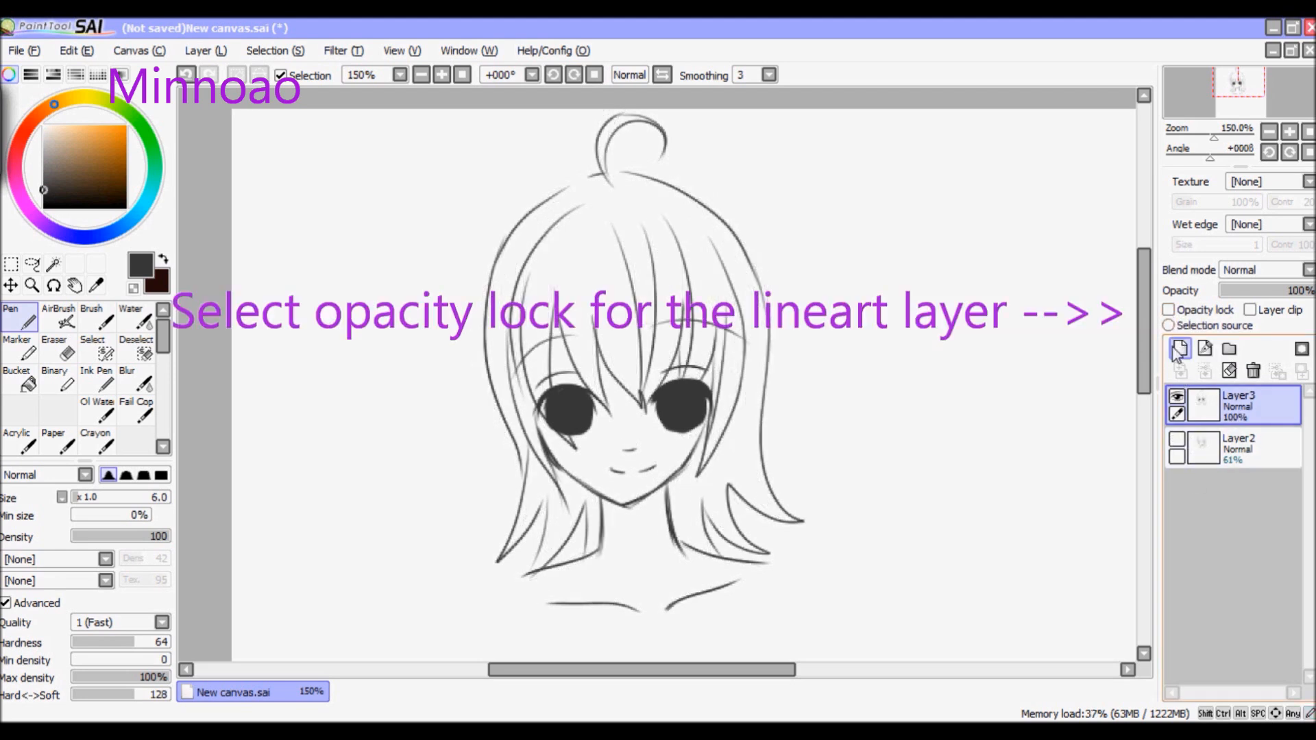
left_click(1168, 310)
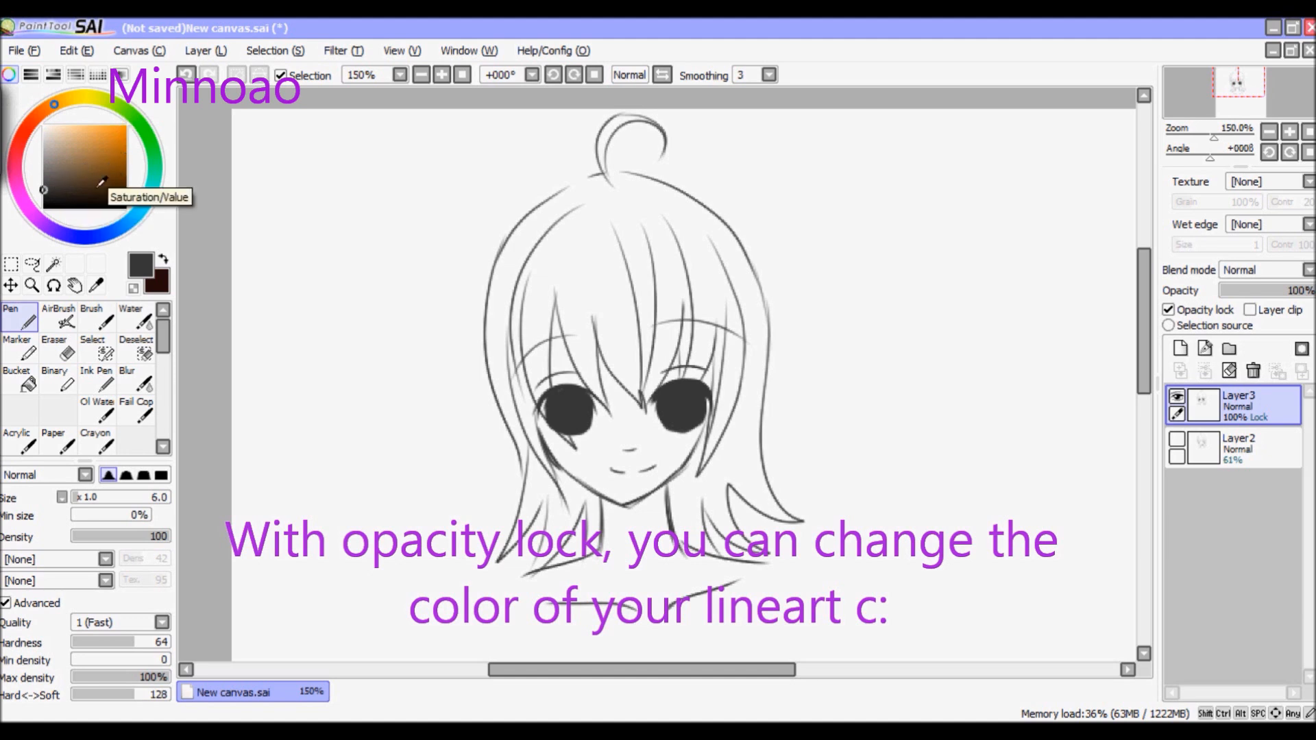
mouse_move(76, 183)
left_mouse_down()
mouse_move(152, 177)
mouse_move(167, 198)
left_mouse_up()
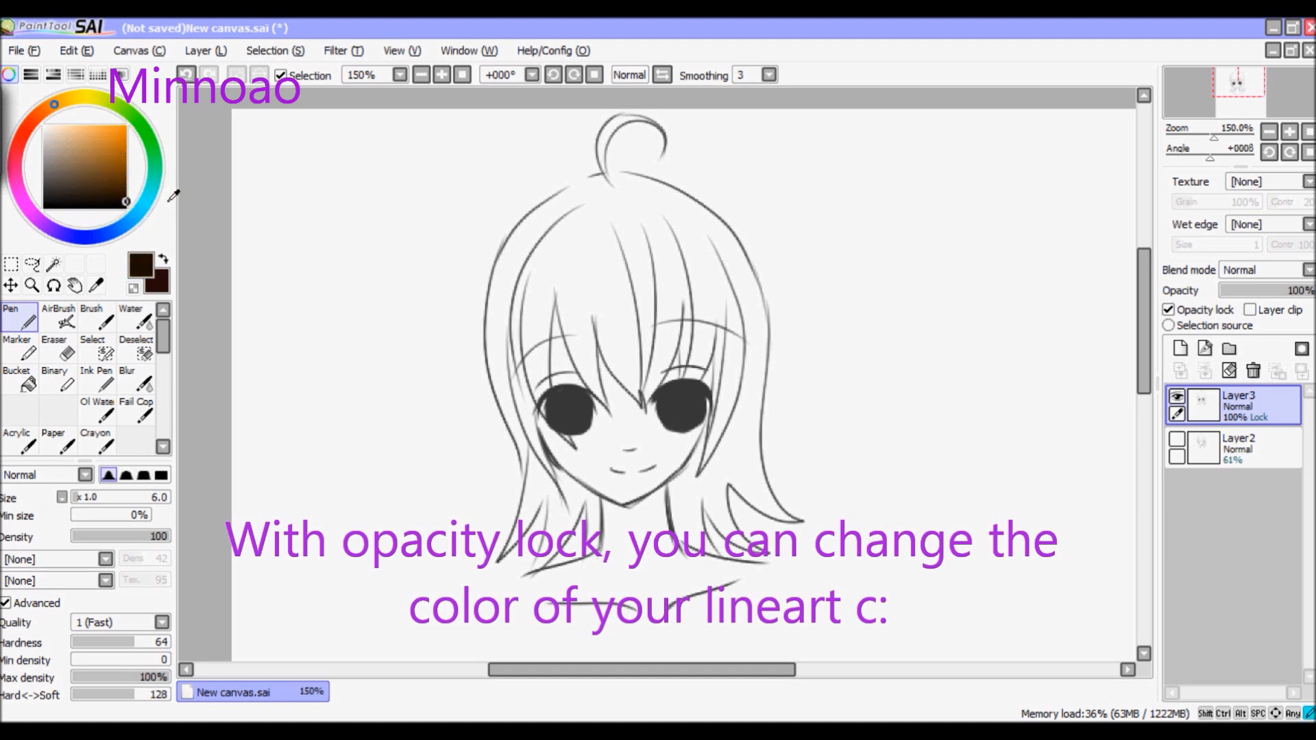
left_click_drag(88, 497, 118, 497)
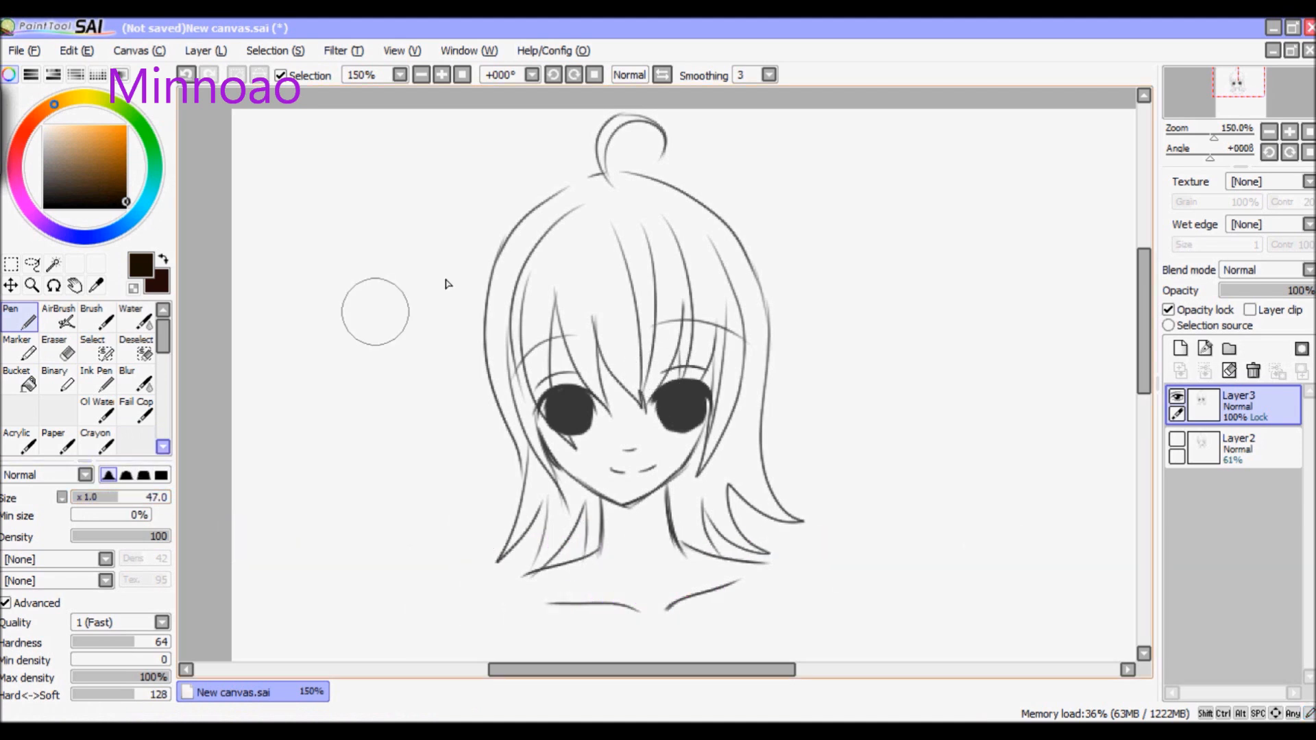
mouse_move(596, 307)
left_mouse_down()
mouse_move(564, 426)
mouse_move(443, 576)
mouse_move(502, 620)
mouse_move(631, 629)
left_mouse_up()
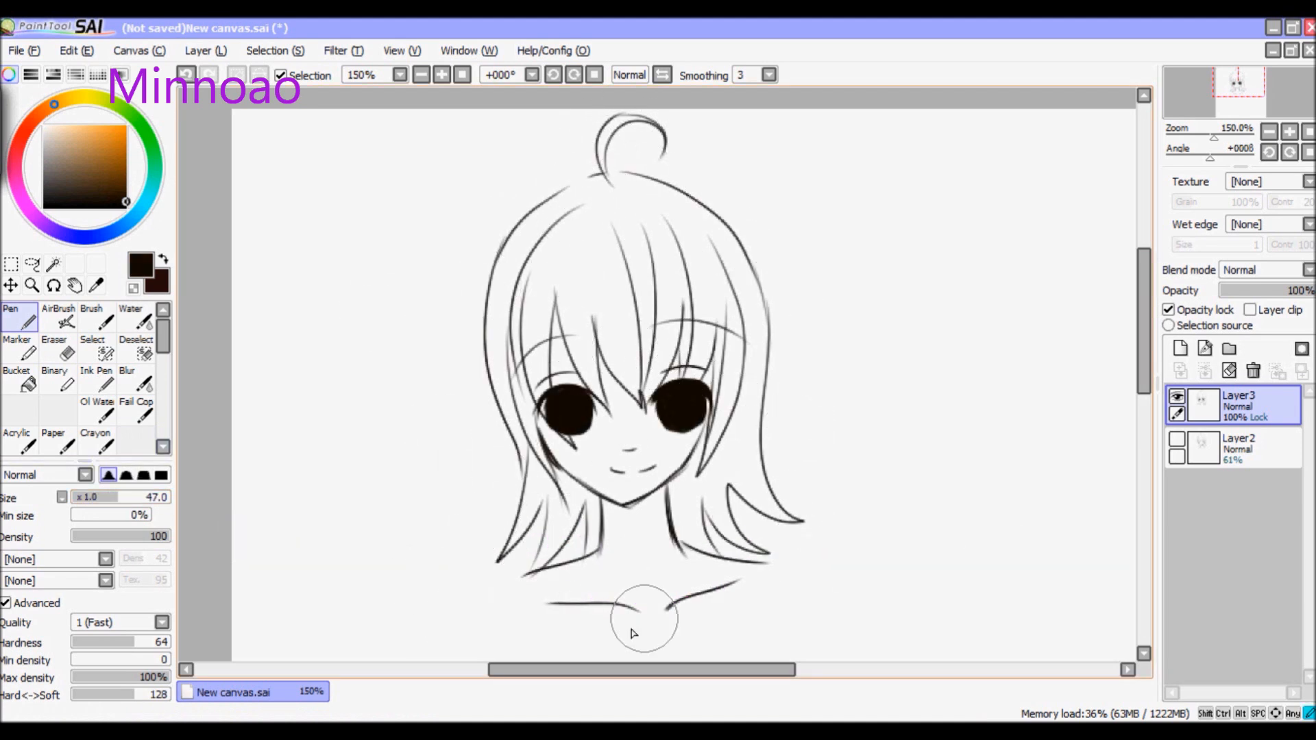
Repaint the locked line art pink, with darker red at the crown and pale pink along the hair tips and shoulders
left_click(17, 152)
left_click(100, 125)
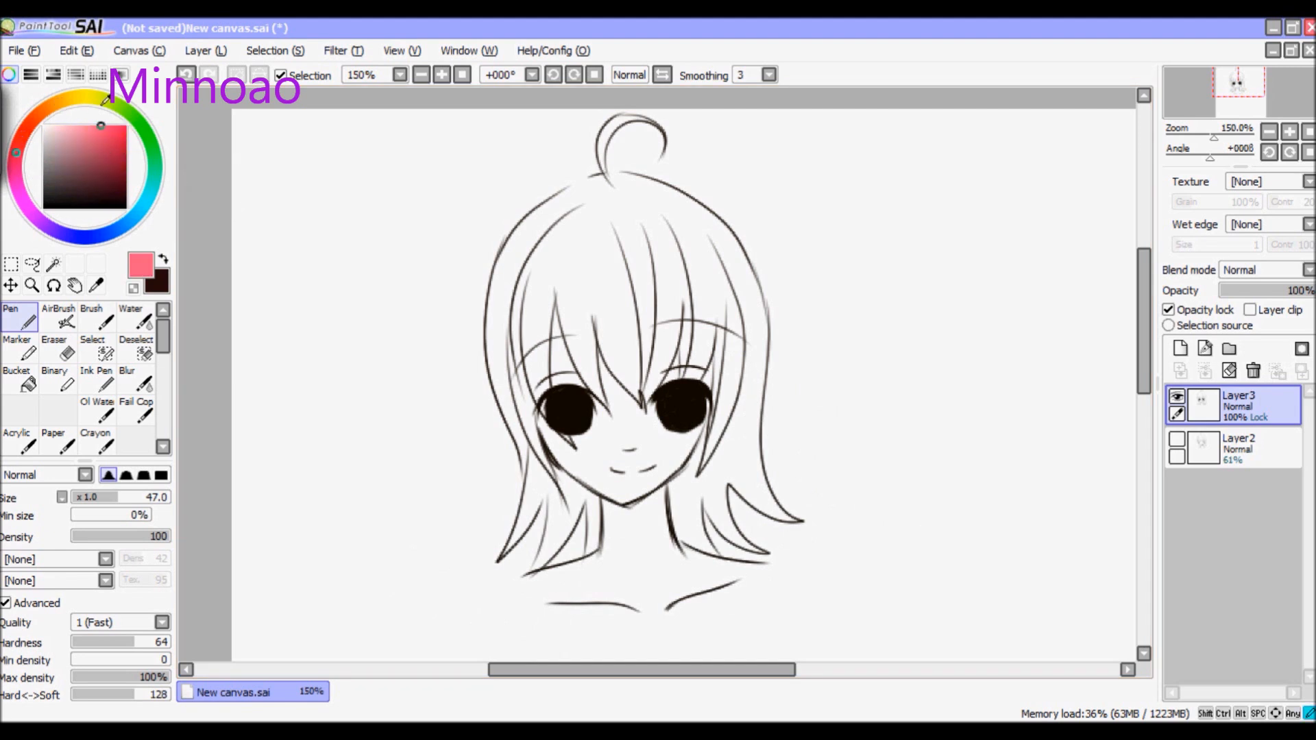
mouse_move(619, 257)
left_mouse_down()
mouse_move(666, 103)
mouse_move(736, 204)
mouse_move(824, 275)
mouse_move(832, 358)
mouse_move(773, 449)
mouse_move(861, 494)
left_mouse_up()
left_click_drag(115, 129, 112, 149)
mouse_move(583, 146)
left_mouse_down()
mouse_move(718, 149)
mouse_move(594, 282)
left_mouse_up()
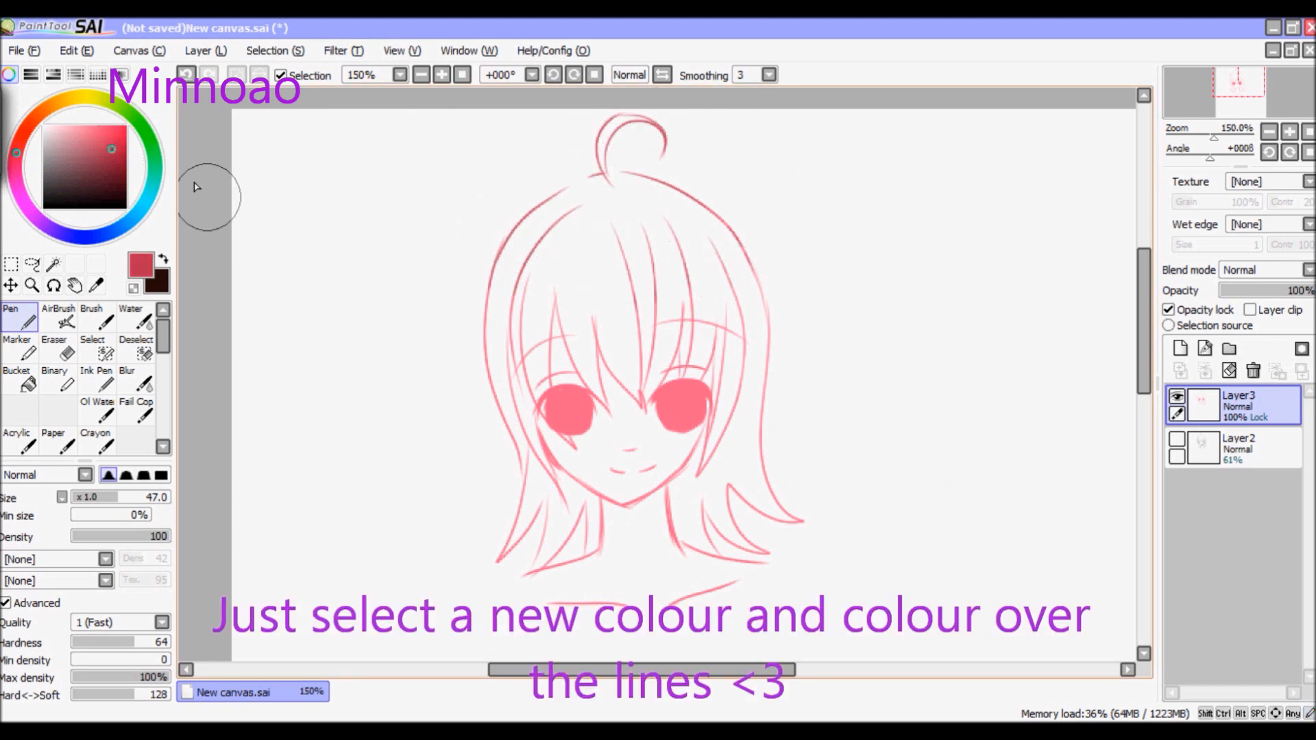
left_click_drag(89, 130, 68, 126)
mouse_move(529, 573)
left_mouse_down()
mouse_move(710, 536)
mouse_move(807, 538)
left_mouse_up()
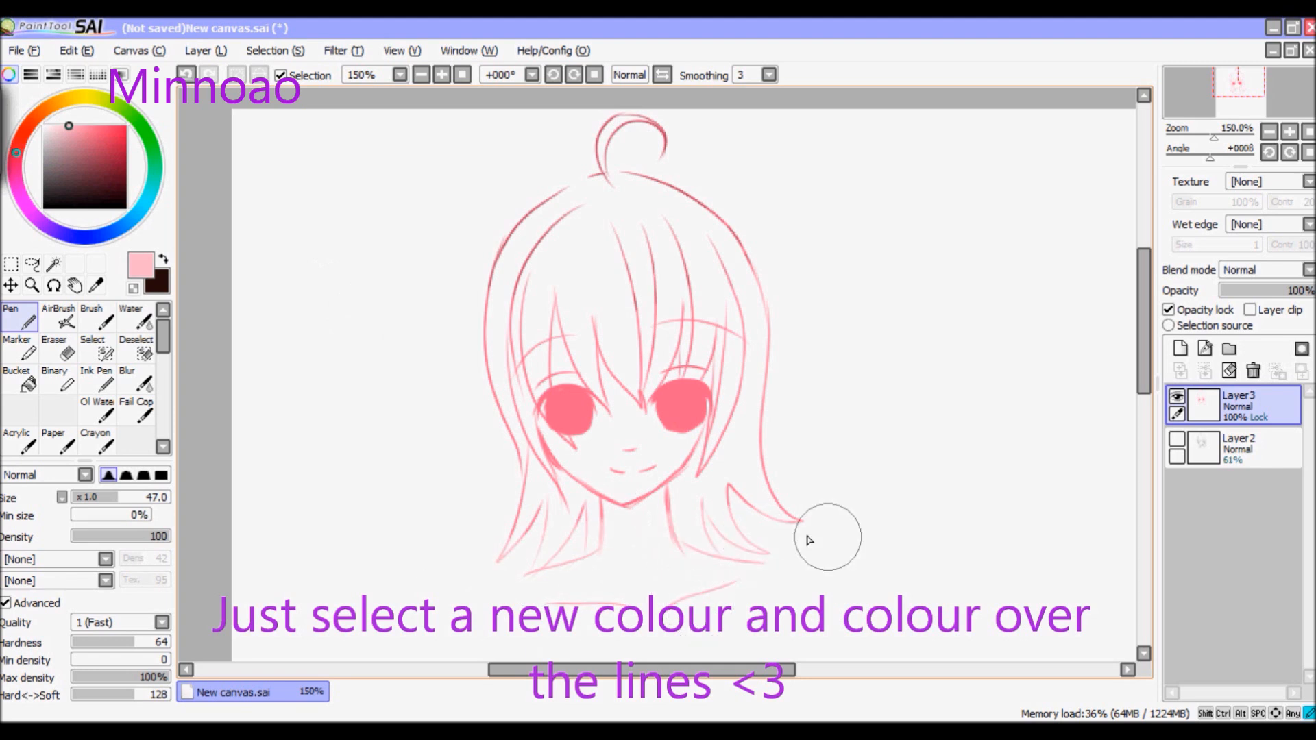
Repaint the face and middle hair lines blue, and paint over the whole line art in black
left_click_drag(134, 165, 98, 235)
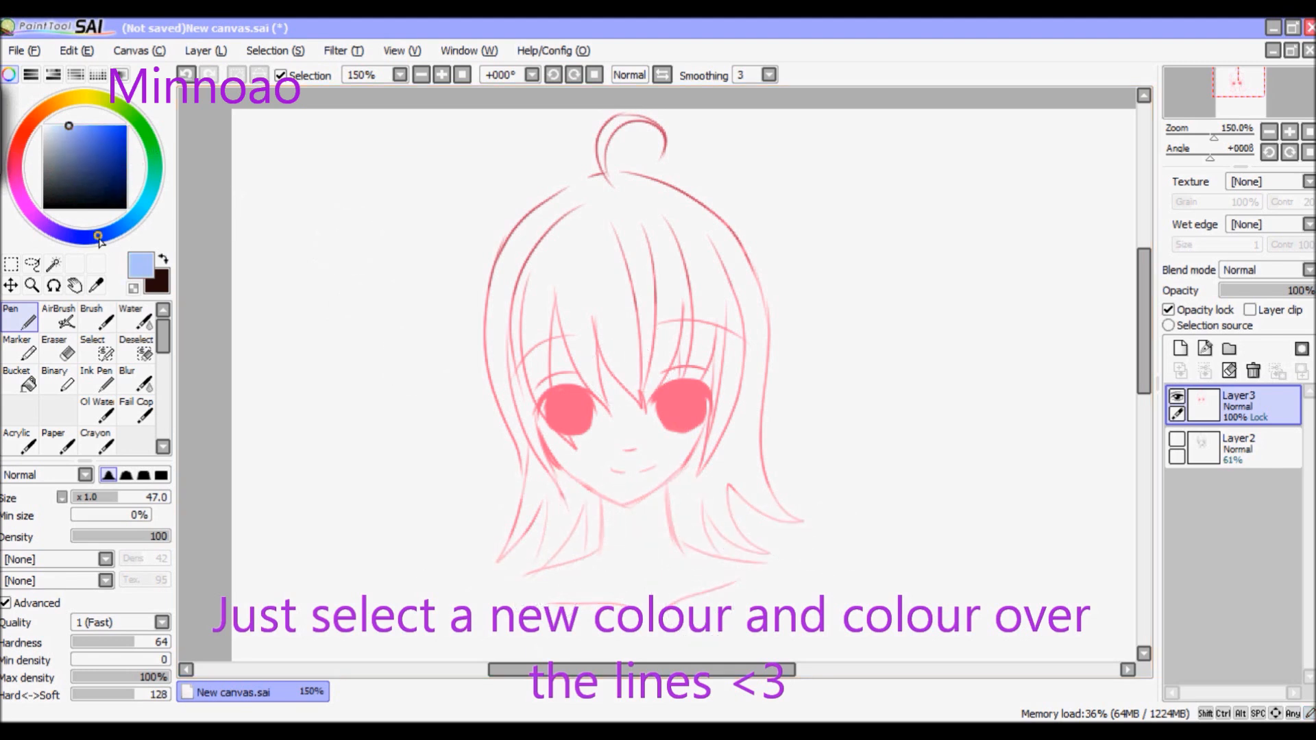
left_click_drag(102, 137, 96, 125)
mouse_move(508, 356)
left_mouse_down()
mouse_move(682, 267)
mouse_move(788, 315)
mouse_move(692, 457)
mouse_move(712, 394)
mouse_move(699, 452)
mouse_move(641, 497)
mouse_move(581, 484)
mouse_move(789, 376)
mouse_move(466, 312)
mouse_move(734, 304)
mouse_move(651, 336)
mouse_move(750, 251)
mouse_move(761, 288)
mouse_move(587, 252)
left_mouse_up()
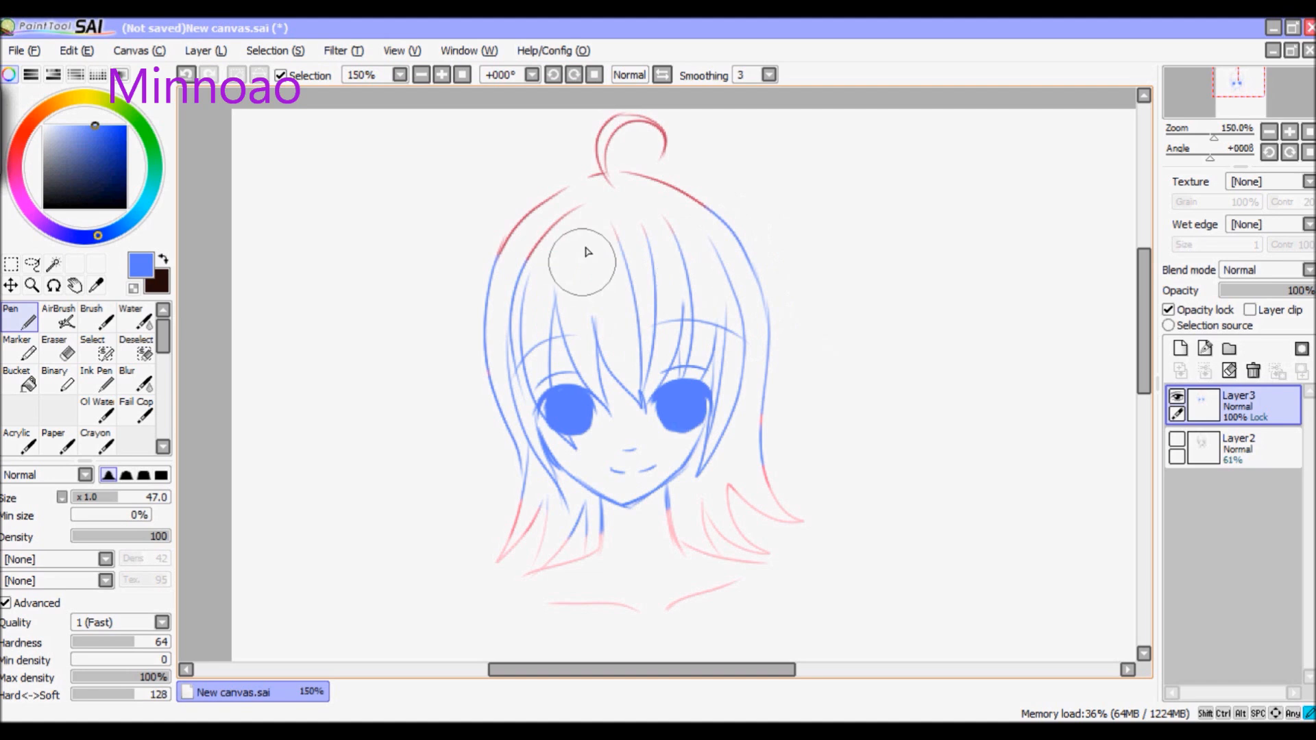
left_click(127, 208)
mouse_move(512, 283)
left_mouse_down()
mouse_move(582, 173)
mouse_move(500, 262)
mouse_move(490, 370)
mouse_move(686, 371)
mouse_move(446, 532)
mouse_move(455, 596)
mouse_move(784, 514)
mouse_move(823, 434)
left_mouse_up()
Recolour the whole line art brown by painting over the locked lines, finishing with a darker brown shade
left_click_drag(59, 118, 37, 137)
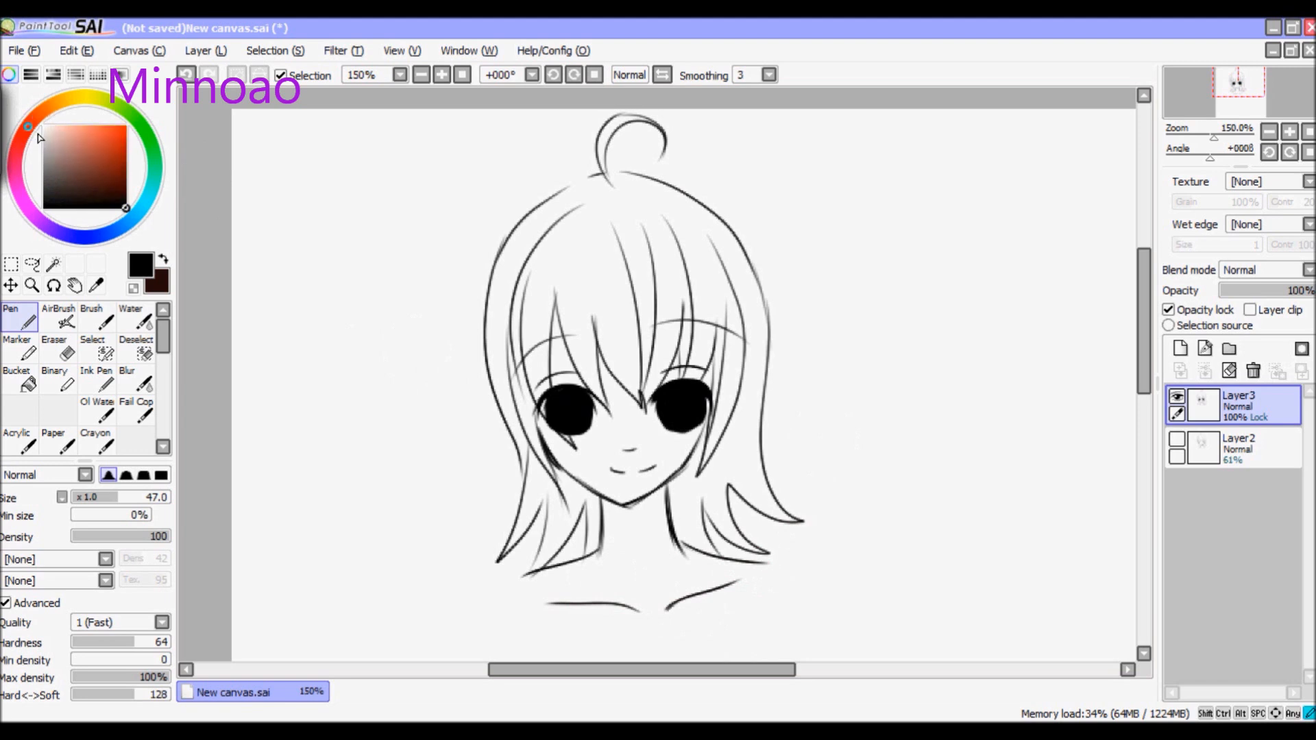
left_click(120, 171)
left_click_drag(127, 176, 127, 181)
left_click_drag(30, 129, 51, 109)
left_click_drag(125, 163, 206, 181)
mouse_move(669, 95)
left_mouse_down()
mouse_move(593, 214)
mouse_move(608, 349)
mouse_move(790, 394)
mouse_move(763, 524)
mouse_move(652, 593)
left_mouse_up()
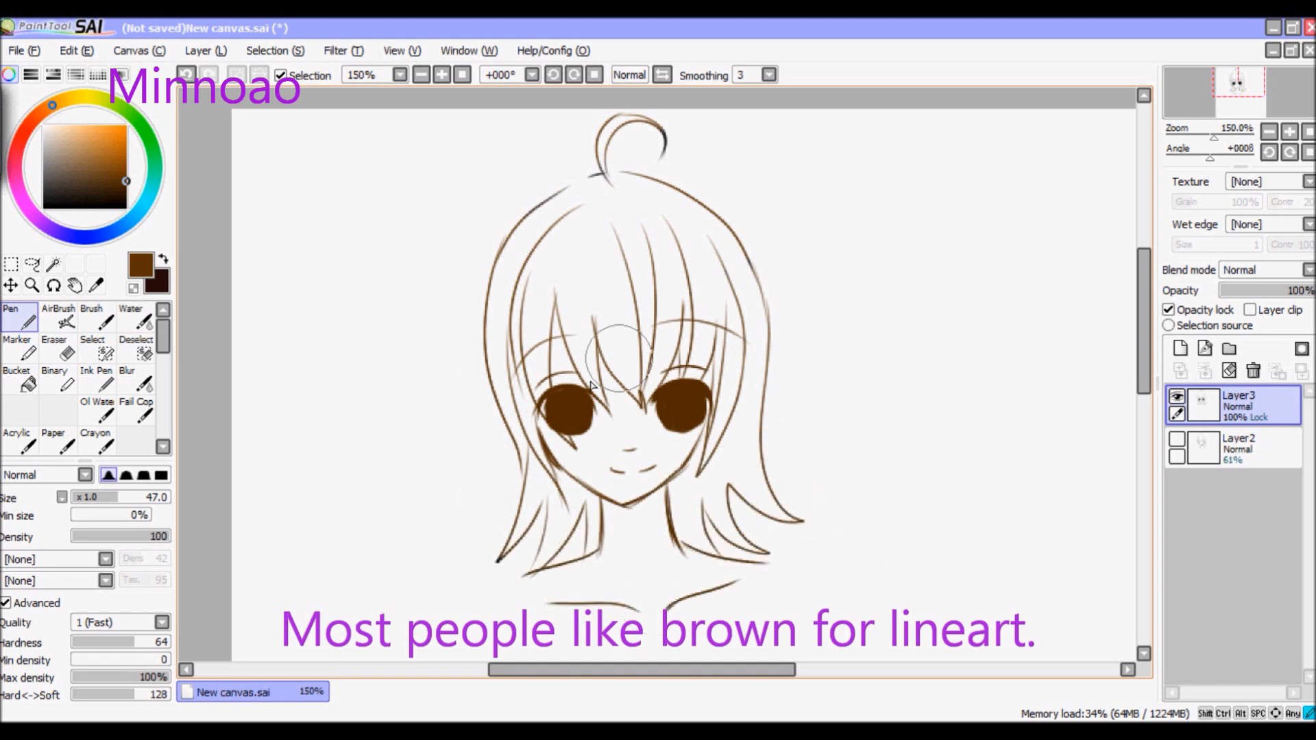
left_click(127, 190)
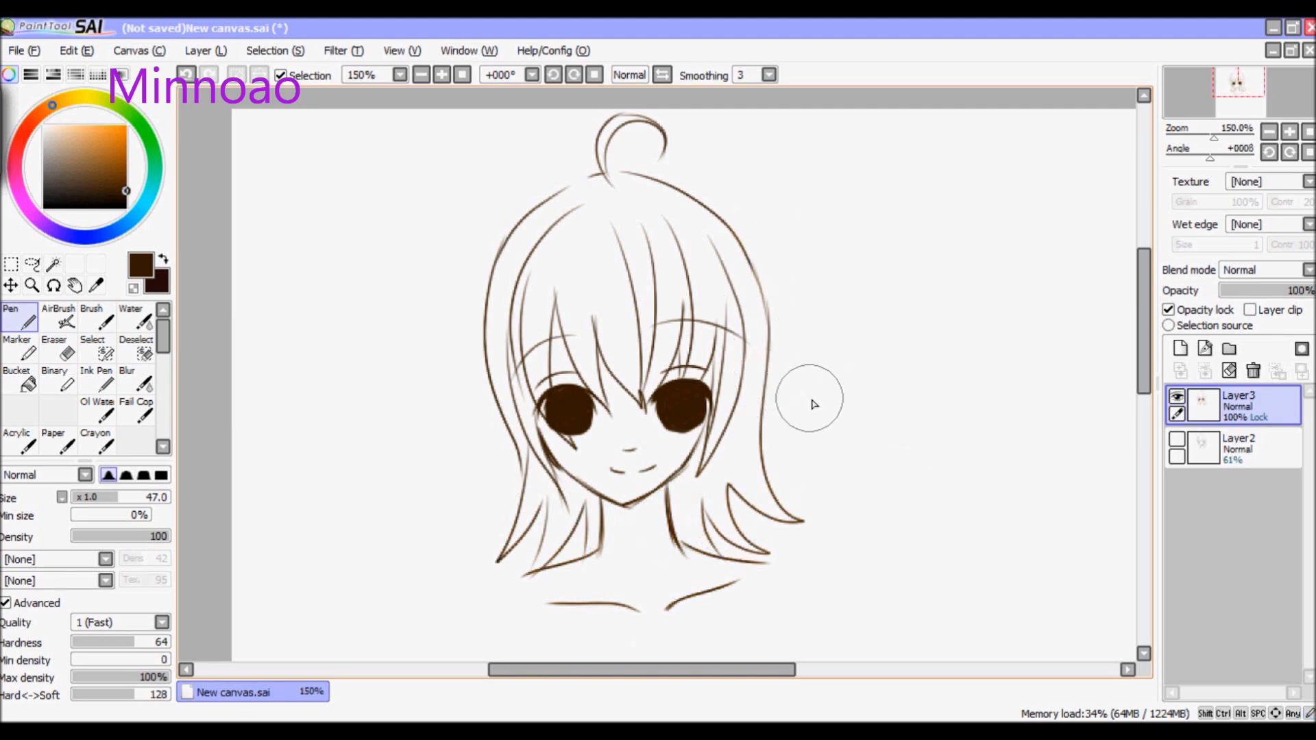
left_click(770, 74)
left_click(769, 75)
left_click(769, 74)
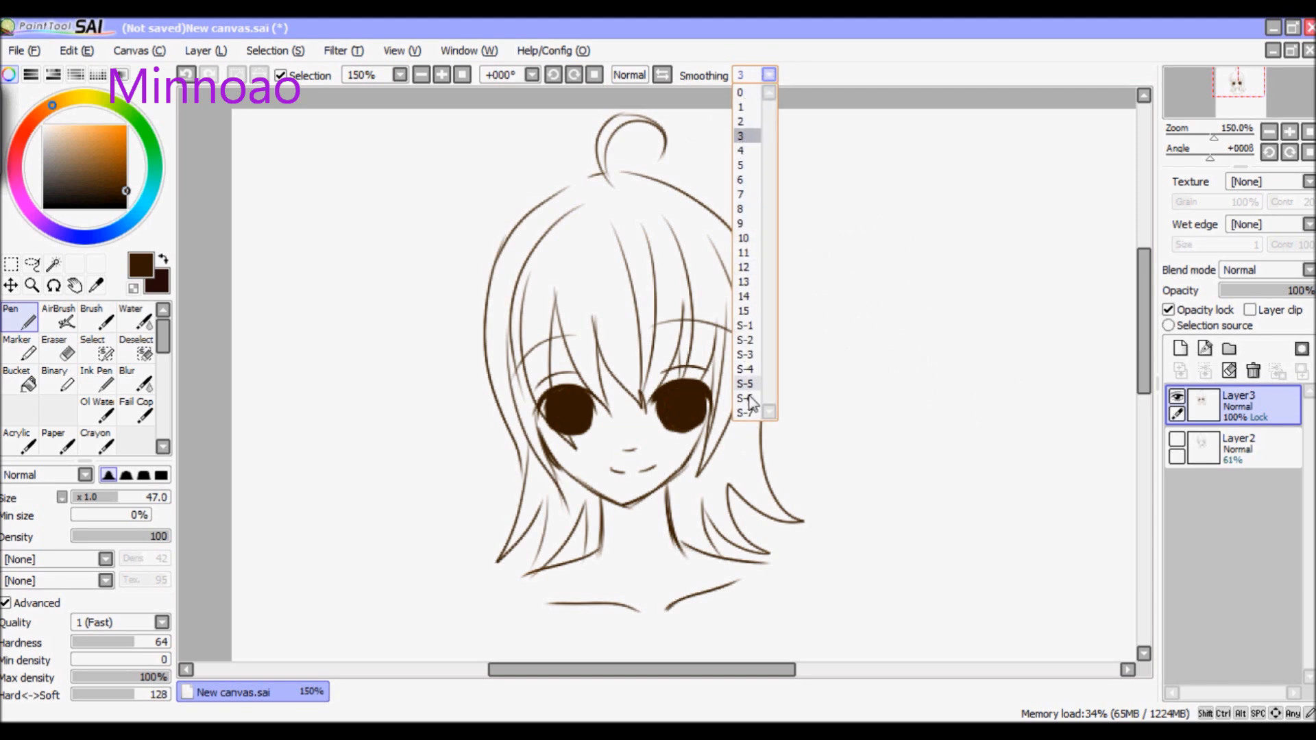
left_click(1203, 285)
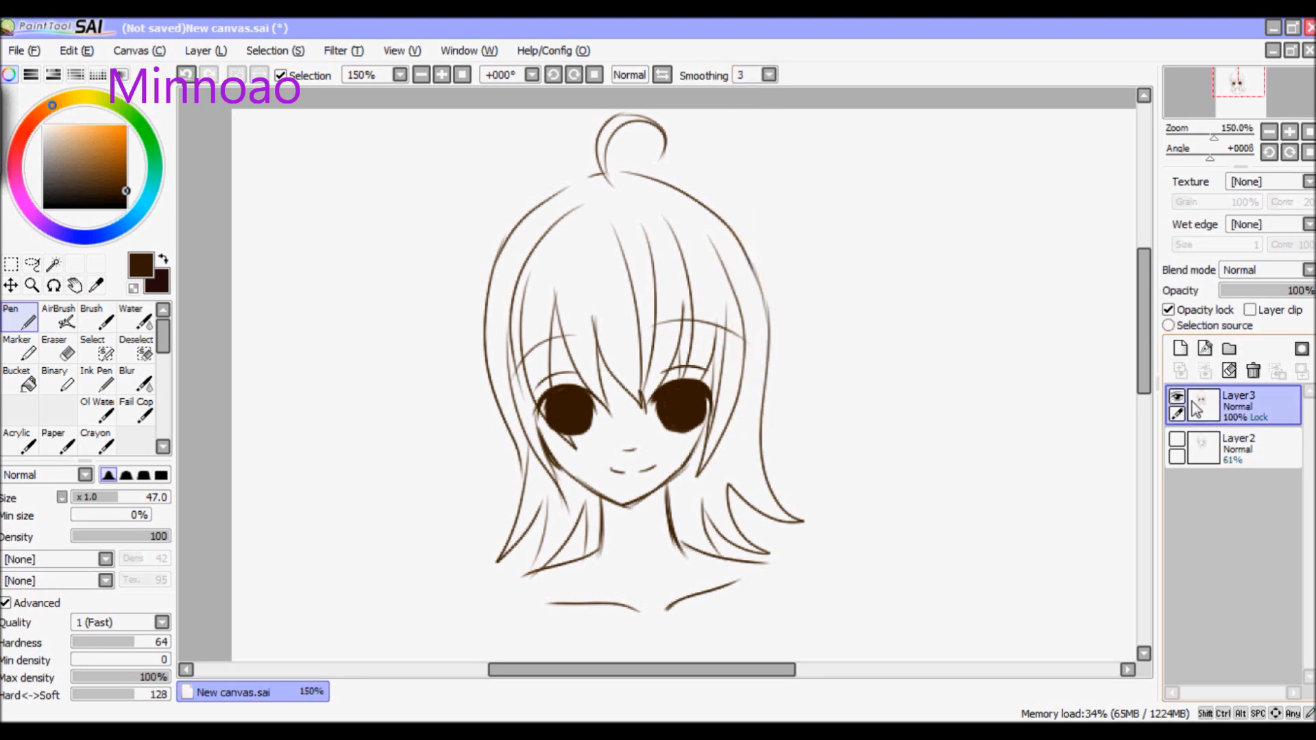
Add a new layer above the line art and get the Pen ready at size 1 with smoothing kept at 3
left_click(1181, 348)
left_click_drag(691, 669, 726, 673)
left_click(769, 74)
left_click(769, 73)
left_click(772, 74)
left_click(771, 73)
left_click(771, 74)
left_click(771, 75)
left_click(58, 317)
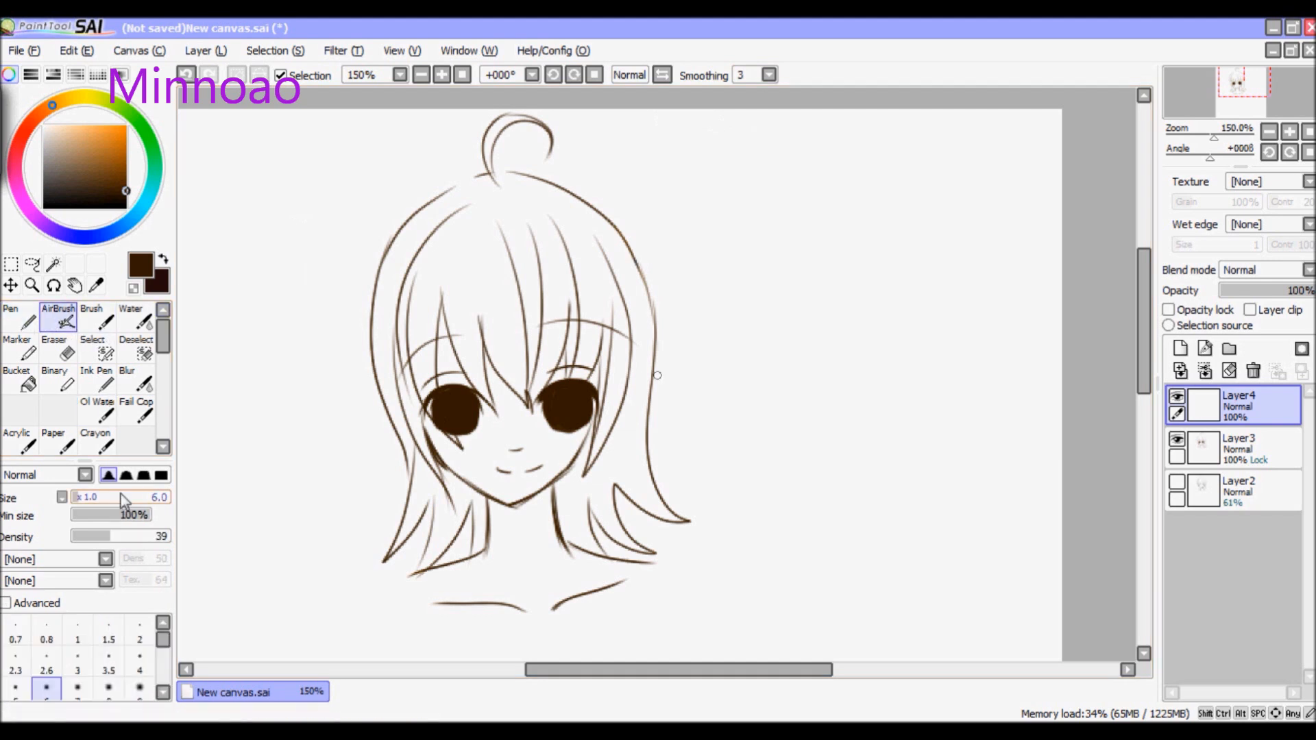
left_click(20, 316)
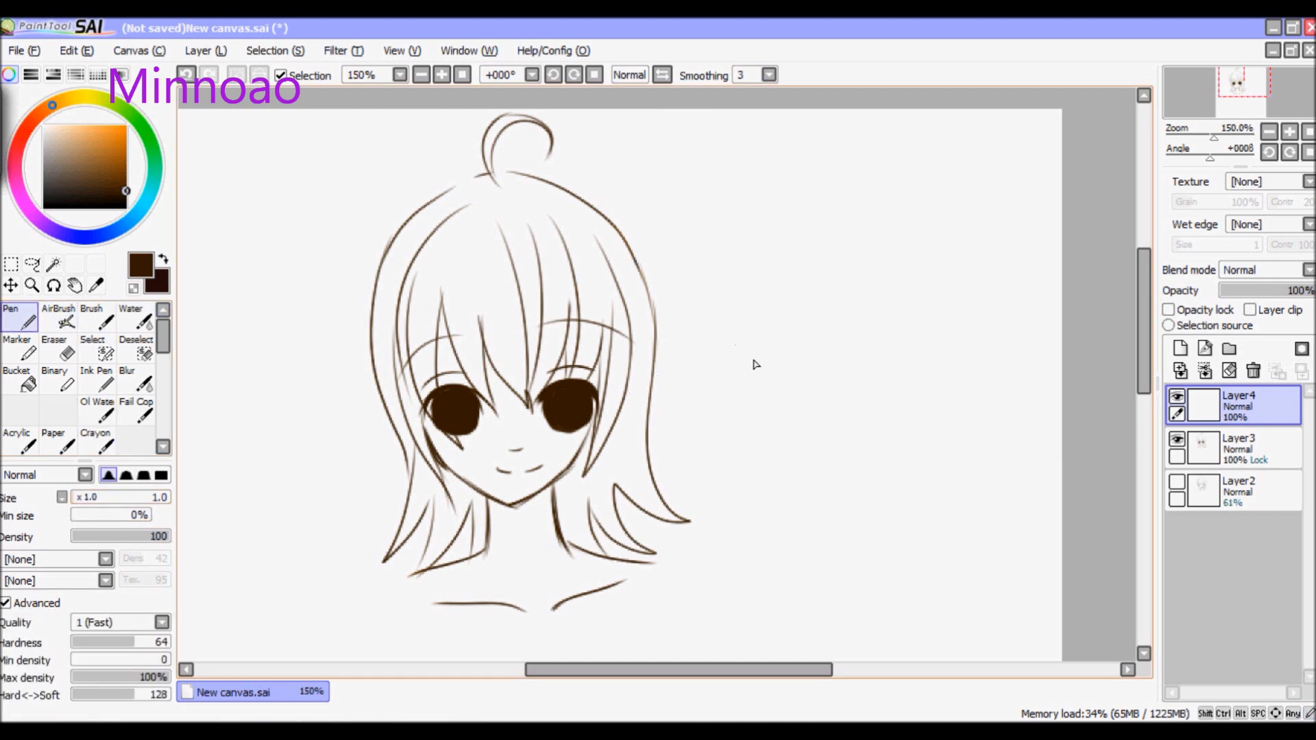
Draw a quick second face outline and pointed bangs in the empty space beside the finished head
left_click_drag(762, 382, 774, 437)
left_click_drag(874, 490, 904, 467)
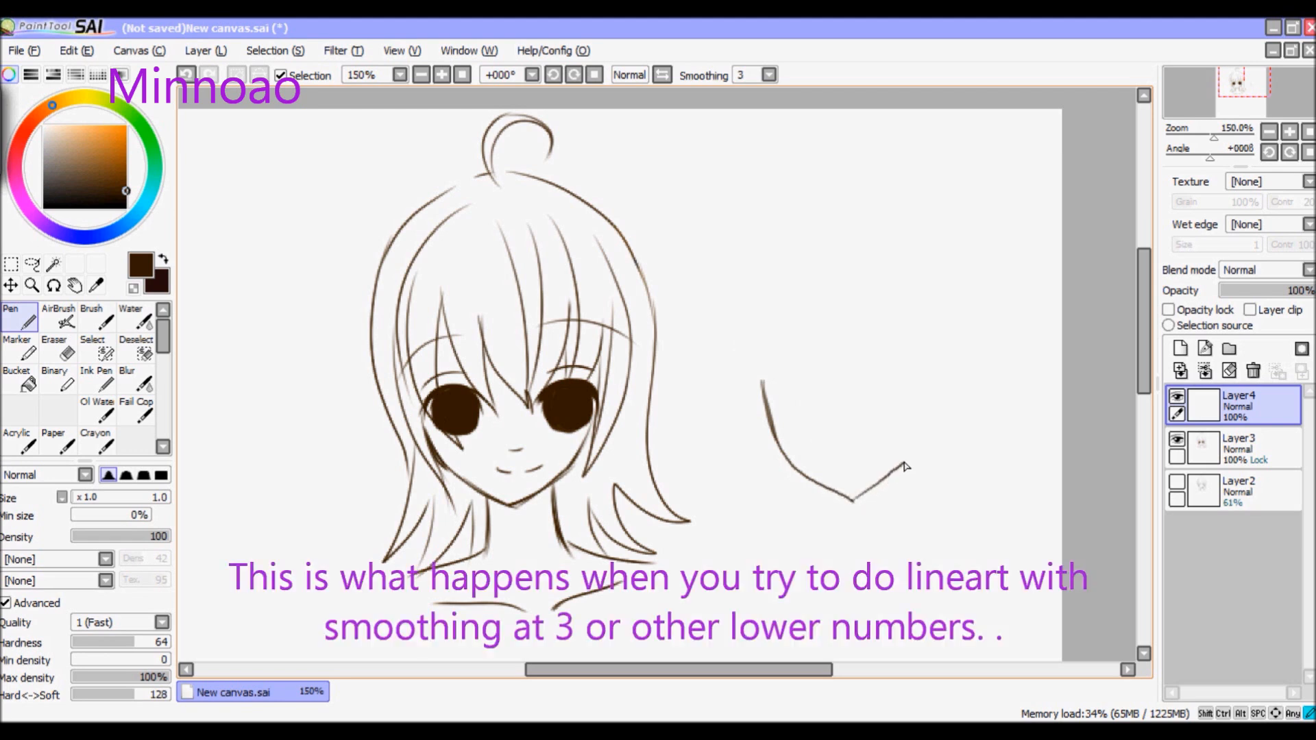
left_click_drag(924, 379, 924, 368)
left_click_drag(792, 302, 802, 397)
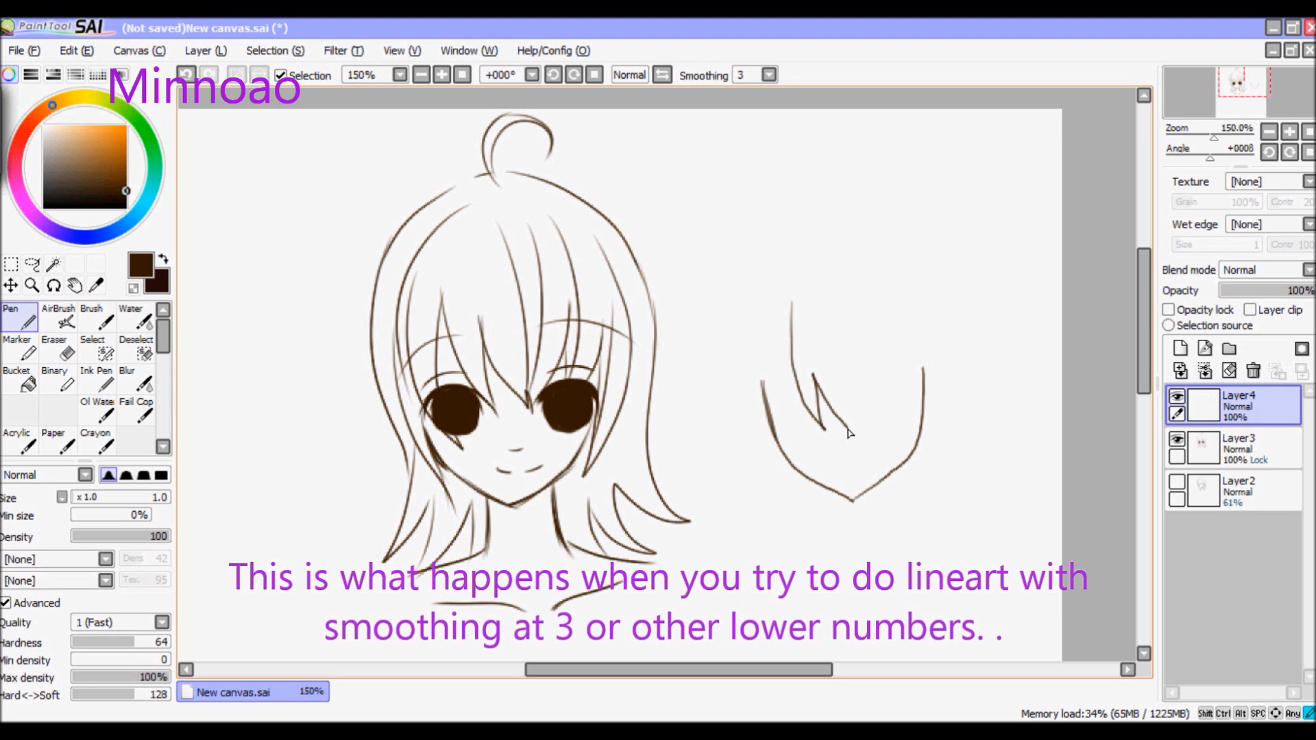
mouse_move(874, 338)
left_mouse_down()
mouse_move(847, 436)
mouse_move(873, 428)
mouse_move(875, 371)
mouse_move(896, 418)
left_mouse_up()
left_click_drag(908, 367, 895, 419)
mouse_move(881, 292)
left_mouse_down()
mouse_move(894, 366)
mouse_move(882, 431)
left_mouse_up()
Add loose, quick strokes for the side locks framing both sides of the second face
left_click_drag(800, 315, 795, 421)
left_click_drag(794, 331, 804, 442)
left_click_drag(777, 297, 795, 452)
mouse_move(771, 347)
left_mouse_down()
mouse_move(773, 432)
mouse_move(788, 490)
left_mouse_up()
left_click_drag(772, 398, 802, 518)
left_click_drag(760, 361, 823, 539)
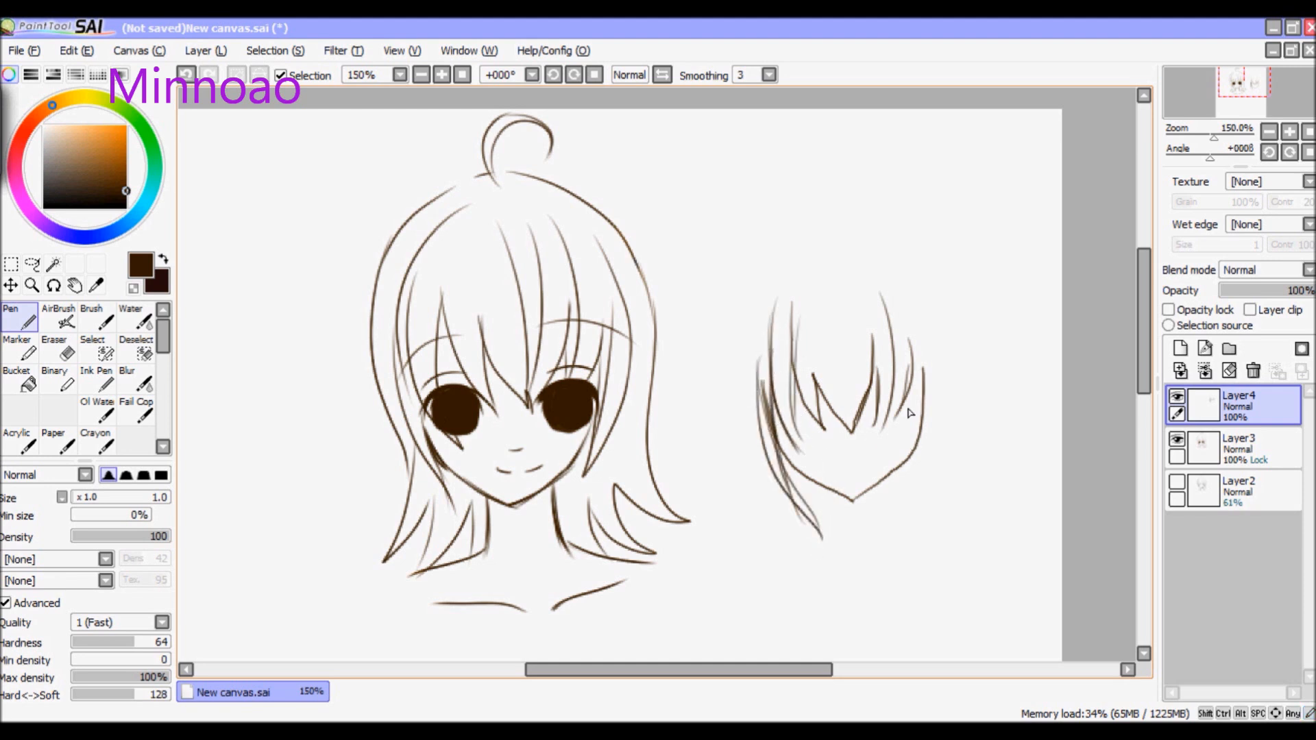
left_click_drag(922, 357, 906, 504)
left_click_drag(927, 420, 910, 523)
left_click_drag(955, 339, 935, 473)
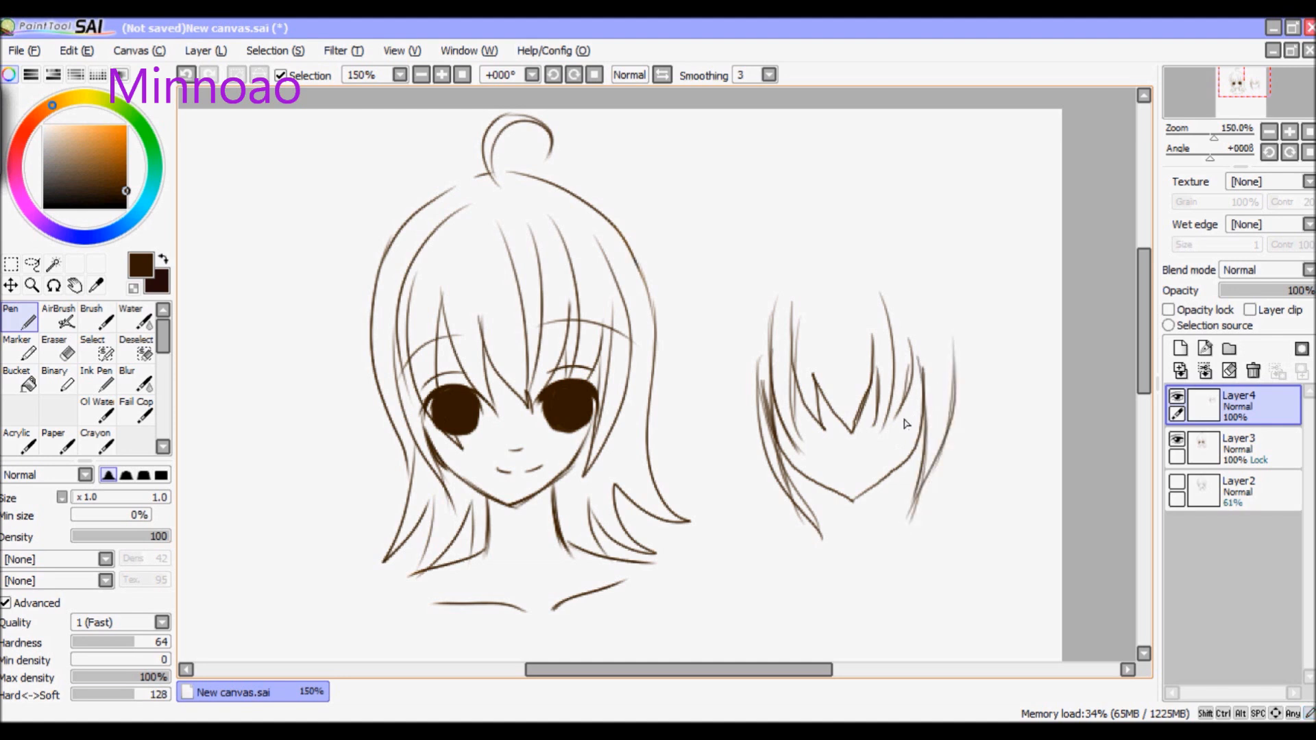
Draw the outer hair contour down the left side of the second head in loose strokes, finishing with outward-flicking tips
mouse_move(787, 254)
left_mouse_down()
mouse_move(735, 385)
mouse_move(740, 445)
left_mouse_up()
left_click_drag(754, 319, 762, 490)
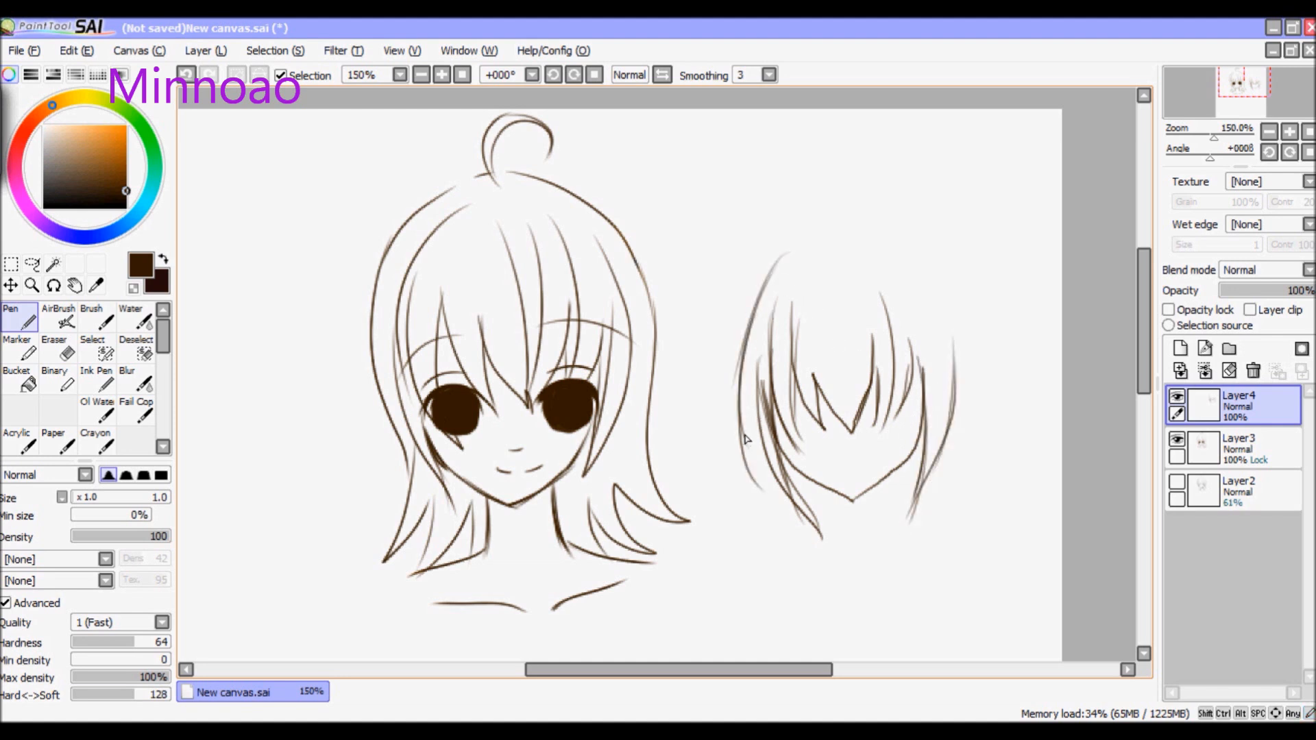
left_click_drag(747, 435, 774, 508)
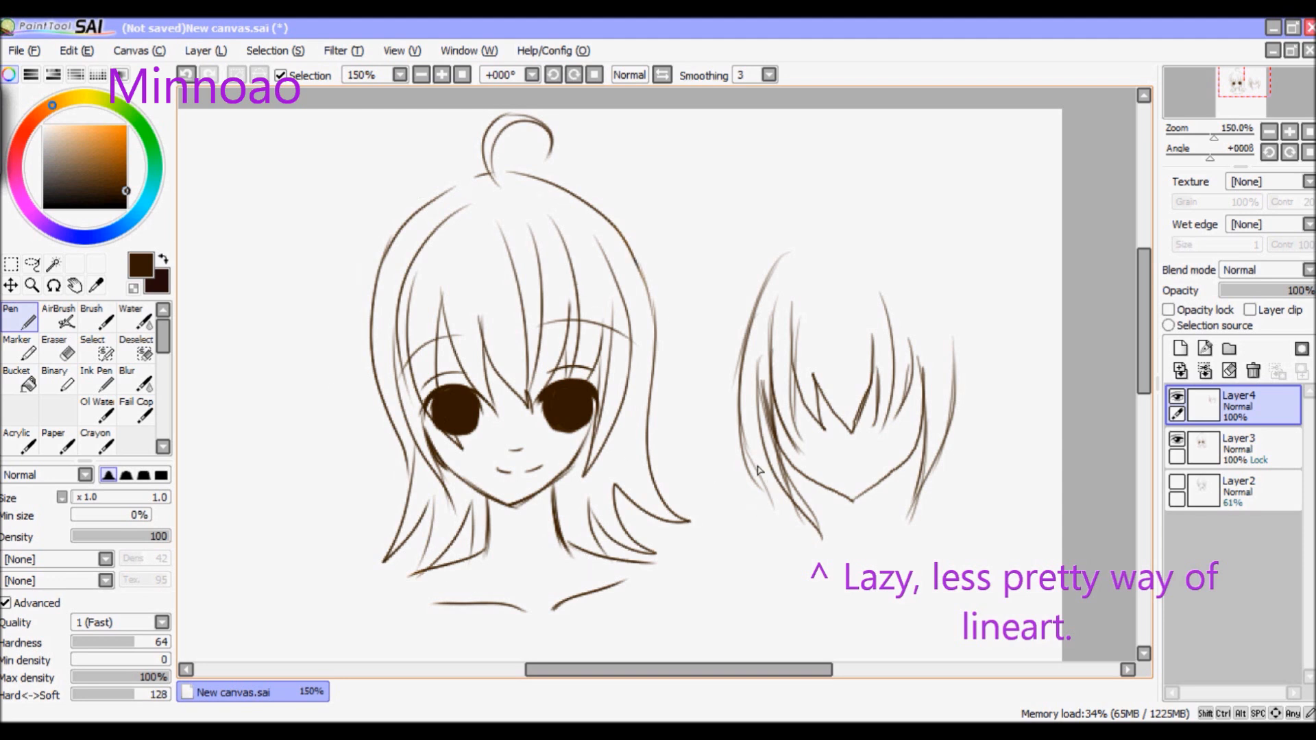
left_click_drag(763, 491, 729, 561)
left_click_drag(787, 512, 765, 576)
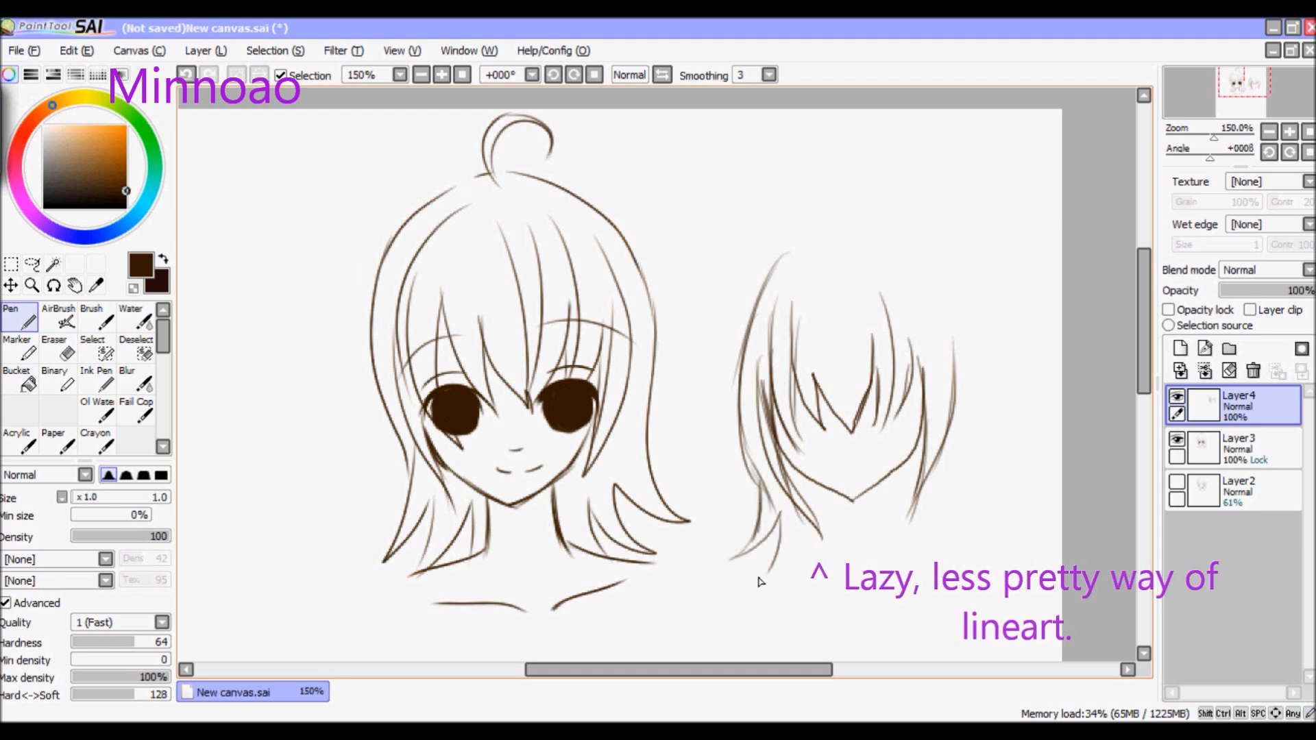
Add the outer hair contour on the second head's right side, ending in short, quickly drawn pointed tips
mouse_move(975, 367)
left_mouse_down()
mouse_move(969, 454)
mouse_move(1002, 556)
left_mouse_up()
left_click_drag(1001, 557, 952, 505)
mouse_move(952, 511)
left_mouse_down()
mouse_move(983, 548)
mouse_move(956, 561)
left_mouse_up()
mouse_move(950, 517)
left_mouse_down()
mouse_move(968, 576)
mouse_move(931, 541)
left_mouse_up()
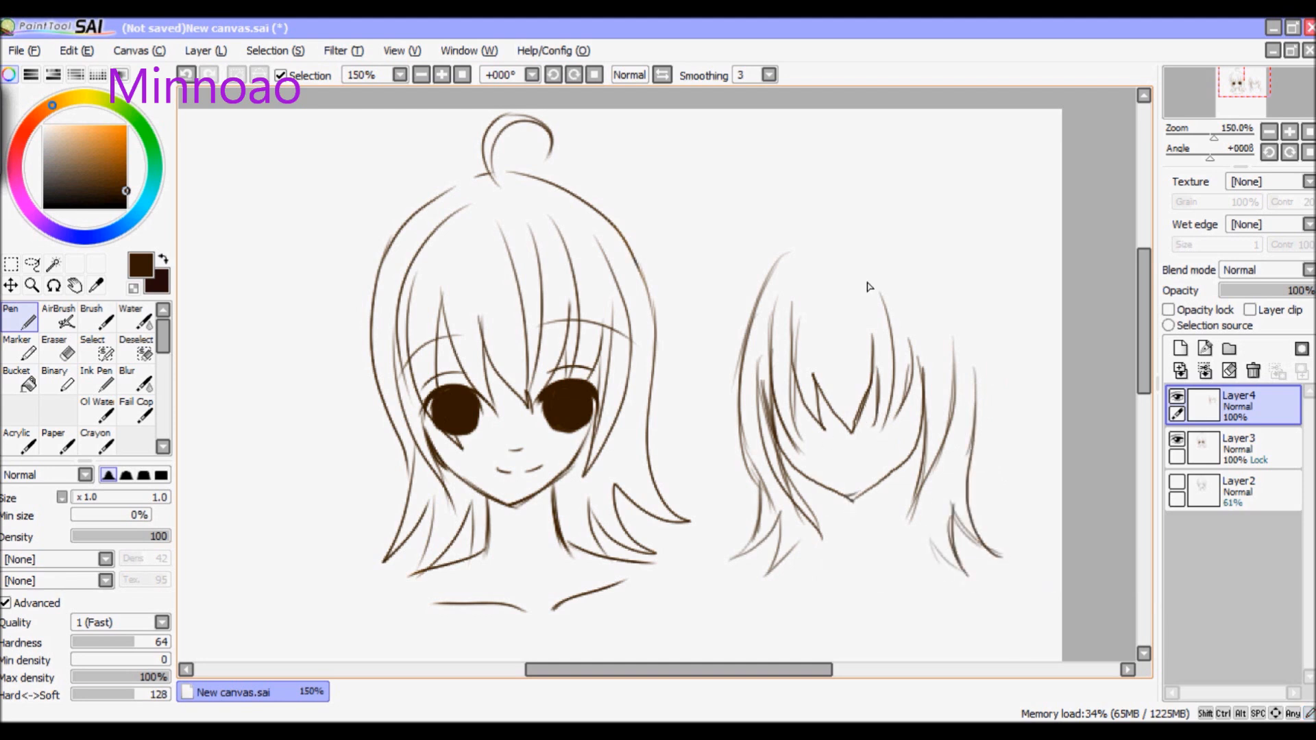
Go over the lower left outer hair of the second head with several overlapping strokes where the lock bends toward the tips
scroll(869, 287, "up", 1)
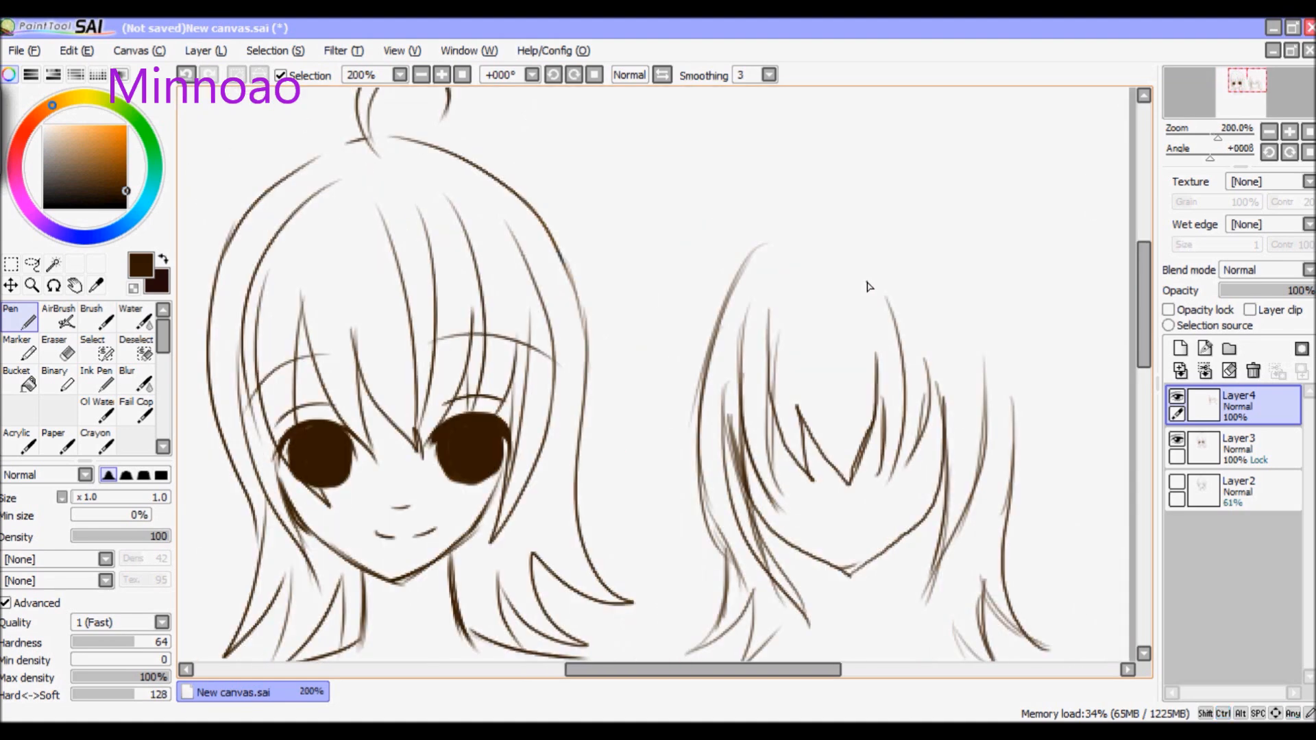
left_click_drag(1141, 292, 1141, 314)
key("ctrl+plus")
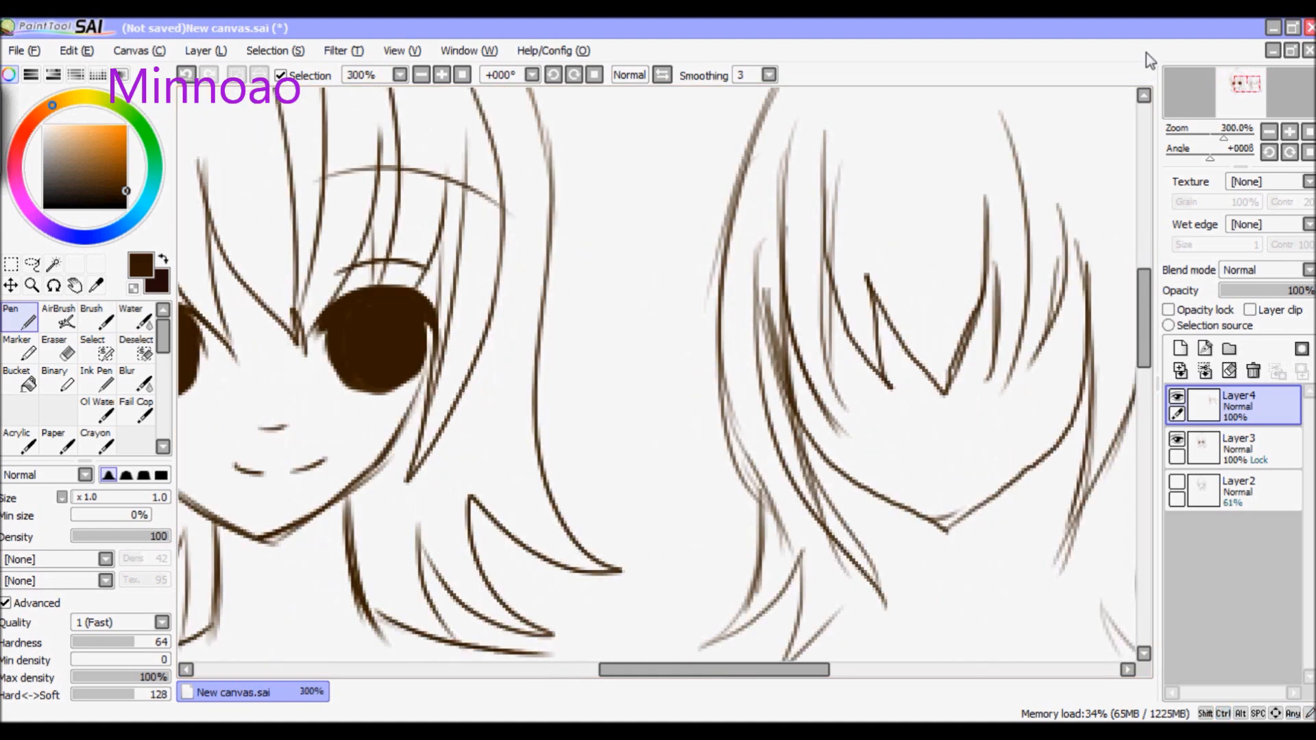
left_click_drag(660, 669, 643, 669)
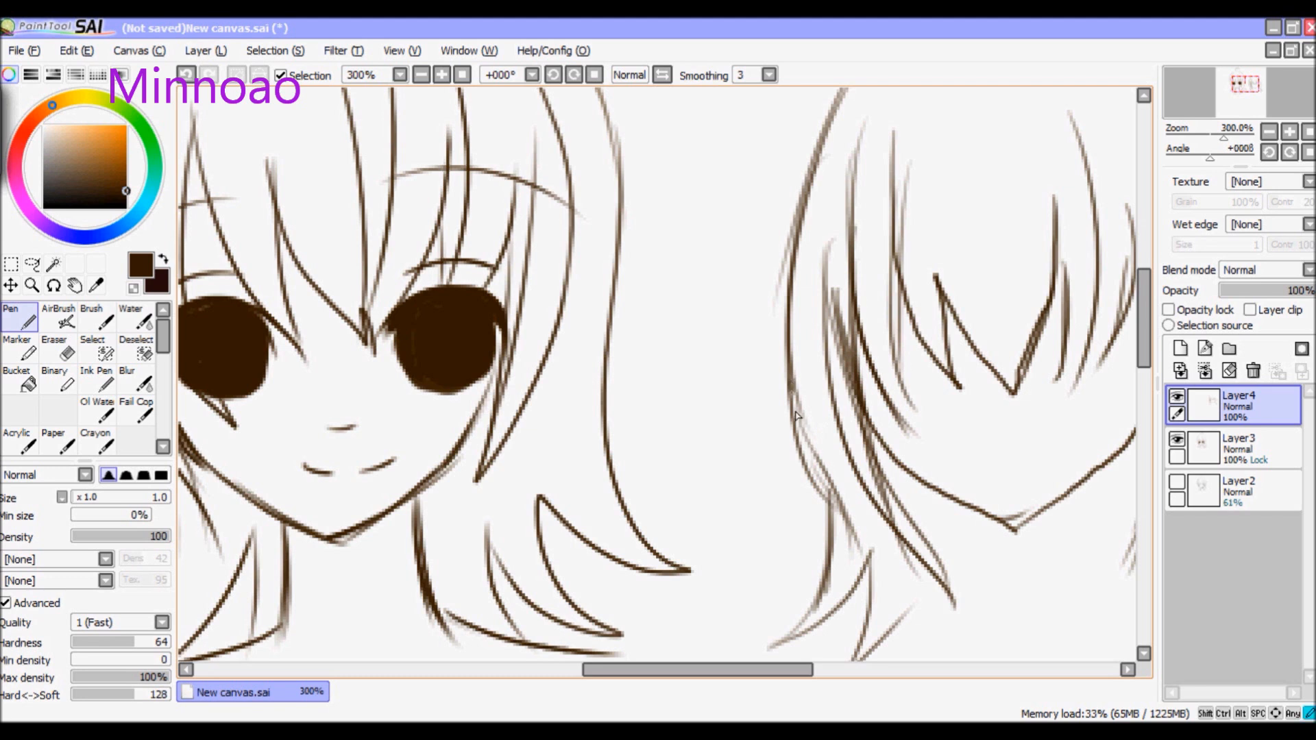
left_click_drag(796, 416, 847, 525)
left_click_drag(818, 453, 841, 547)
mouse_move(847, 502)
left_mouse_down()
mouse_move(850, 573)
mouse_move(832, 552)
left_mouse_up()
left_click_drag(823, 474, 823, 542)
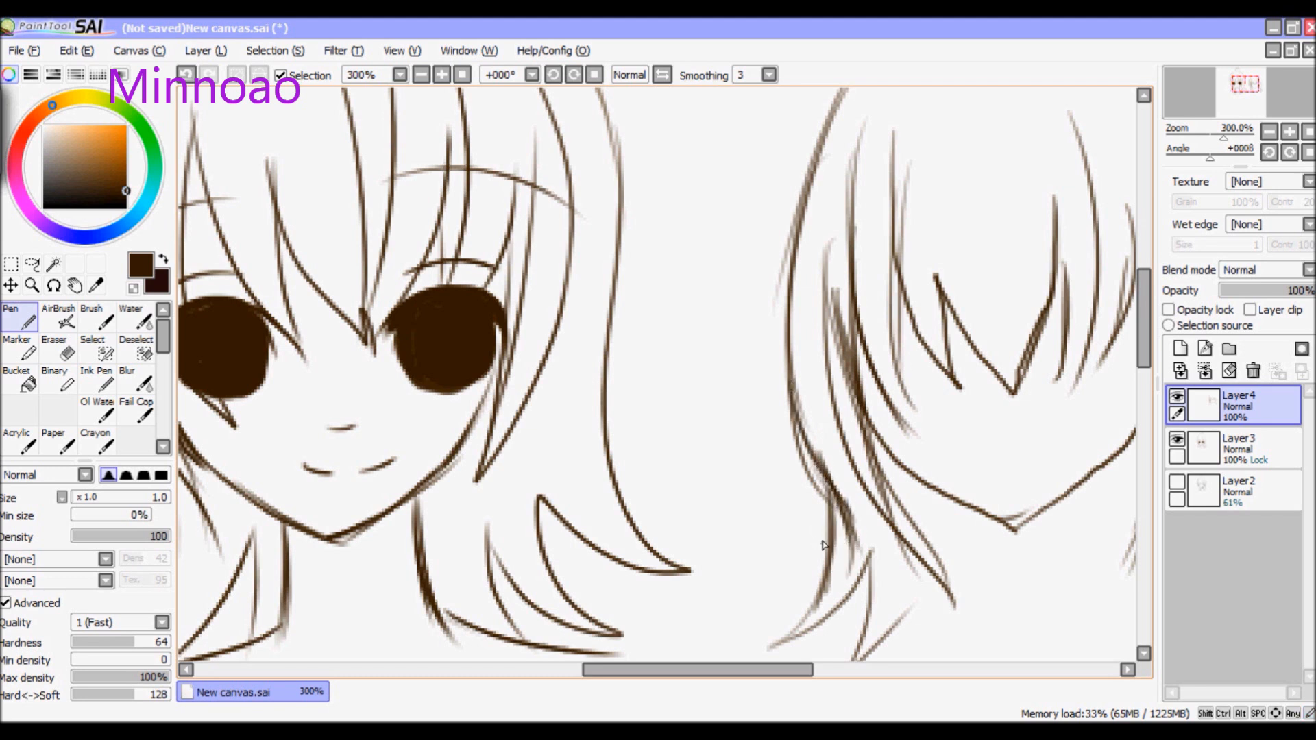
Set the stroke smoothing to 15
left_click(769, 74)
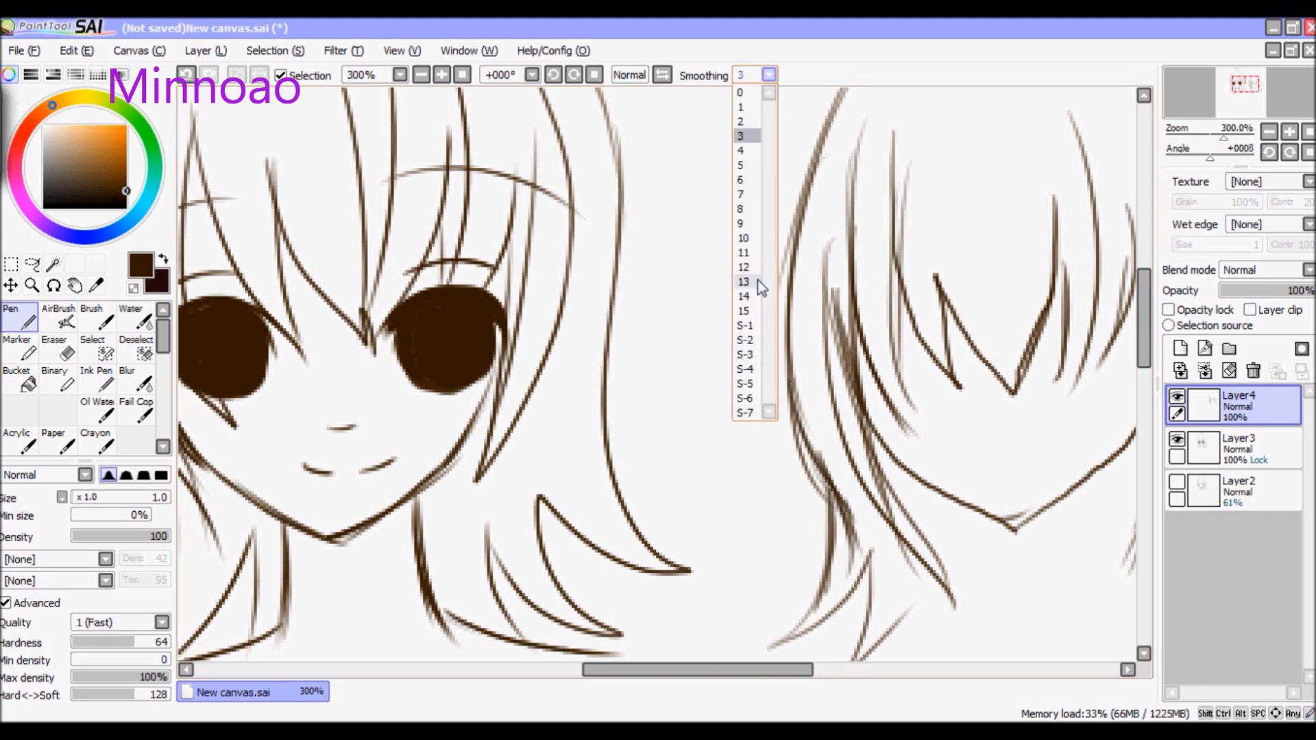
left_click(746, 313)
left_click(769, 74)
left_click(769, 76)
left_click(769, 74)
left_click(1224, 433)
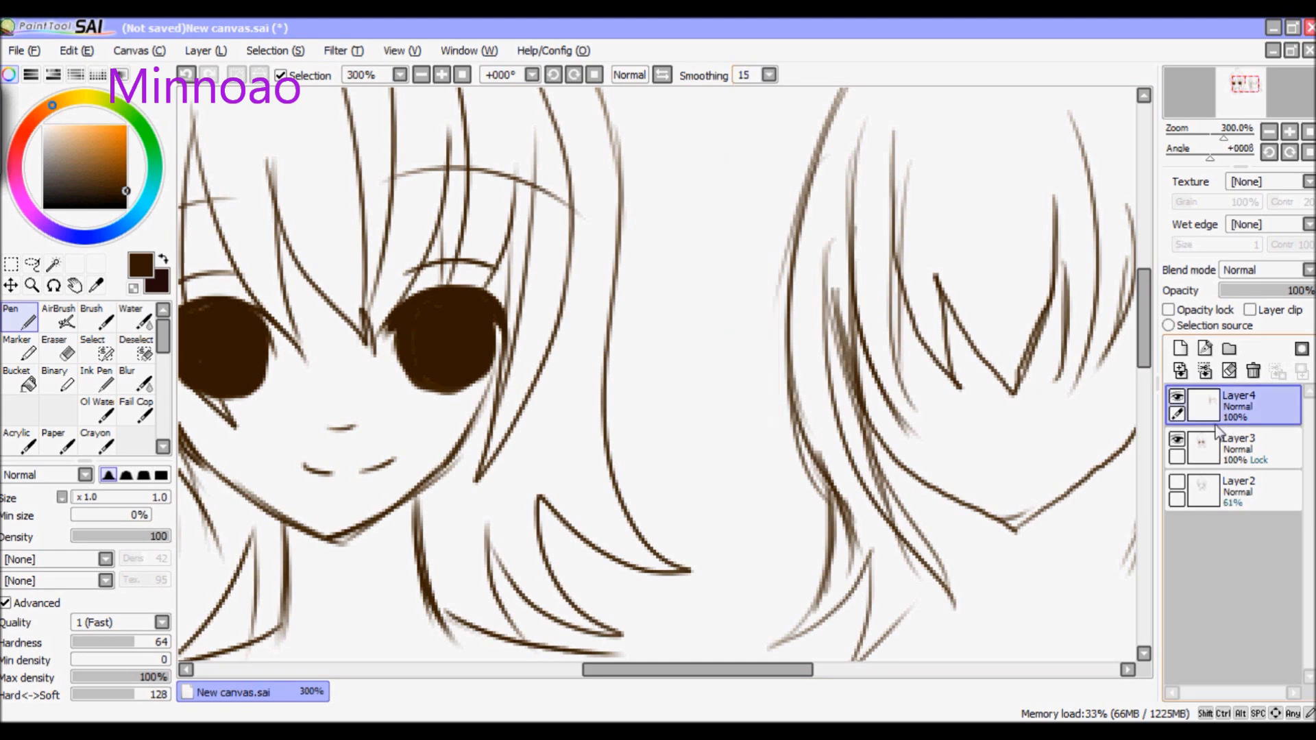
mouse_move(1142, 337)
left_mouse_down()
mouse_move(1144, 320)
mouse_move(1146, 331)
left_mouse_up()
scroll(1120, 258, "down", 2)
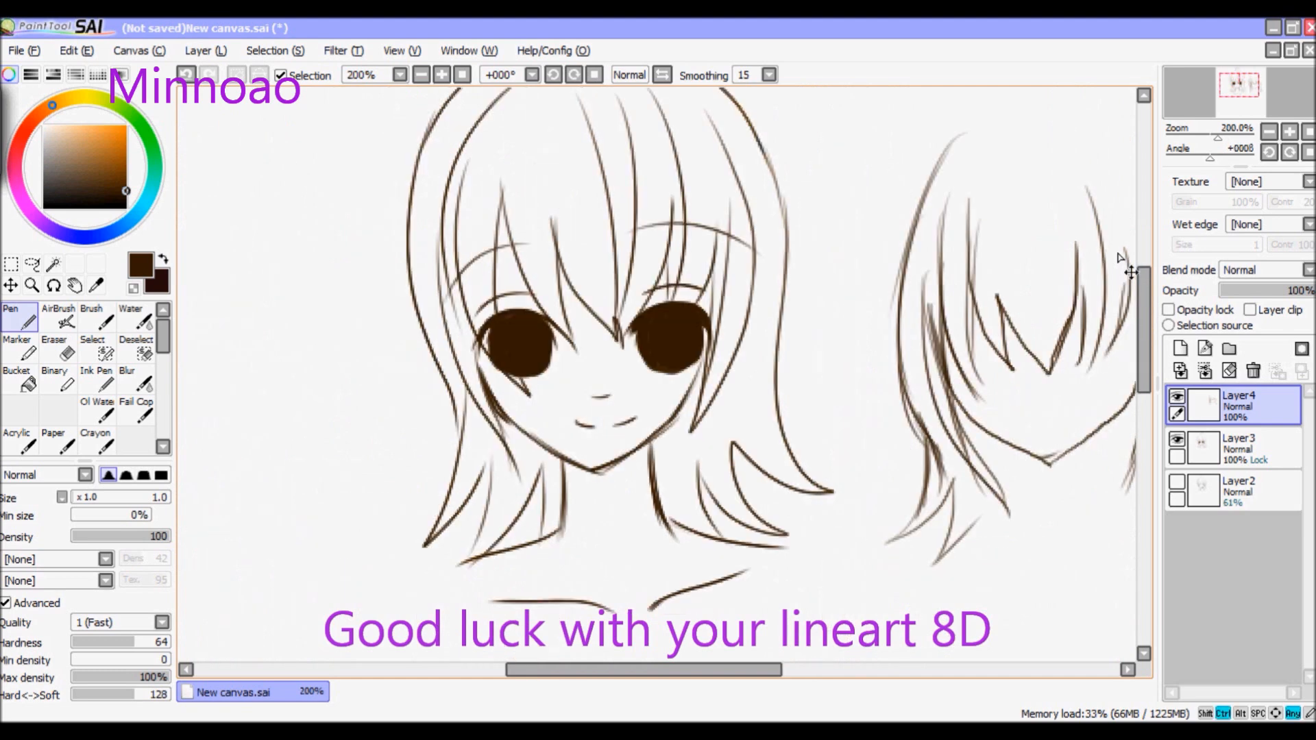